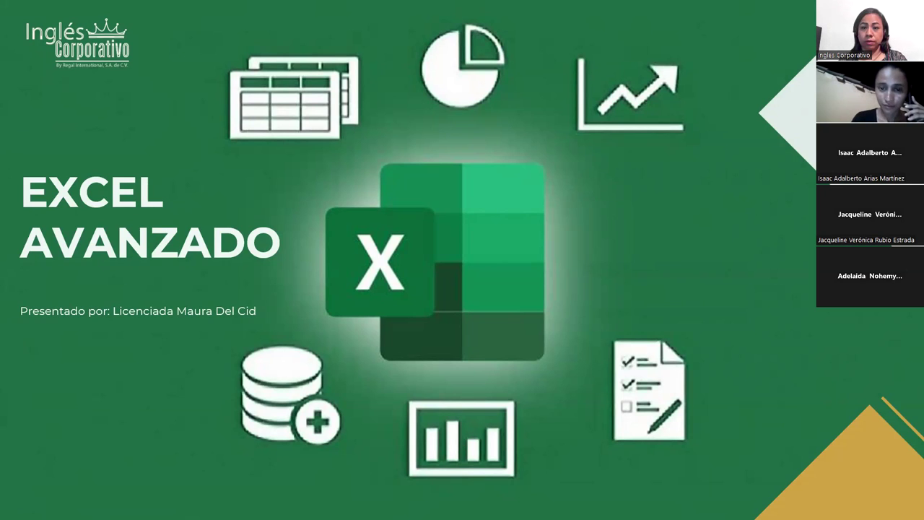
Advance past the SESIÓN 14 and AGENDA slides to the Contenido Sesión 14 slide
{"action": "key", "text": "Right"}
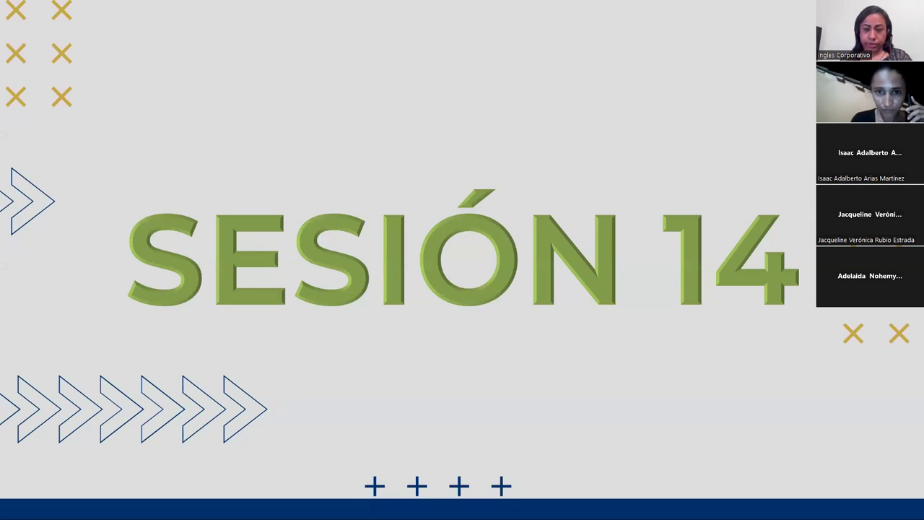
{"action": "key", "text": "Right"}
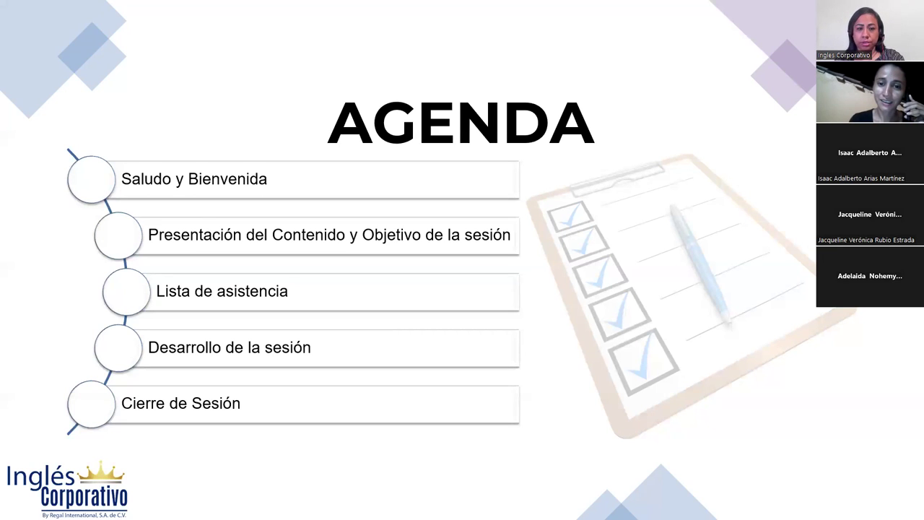
{"action": "key", "text": "Right"}
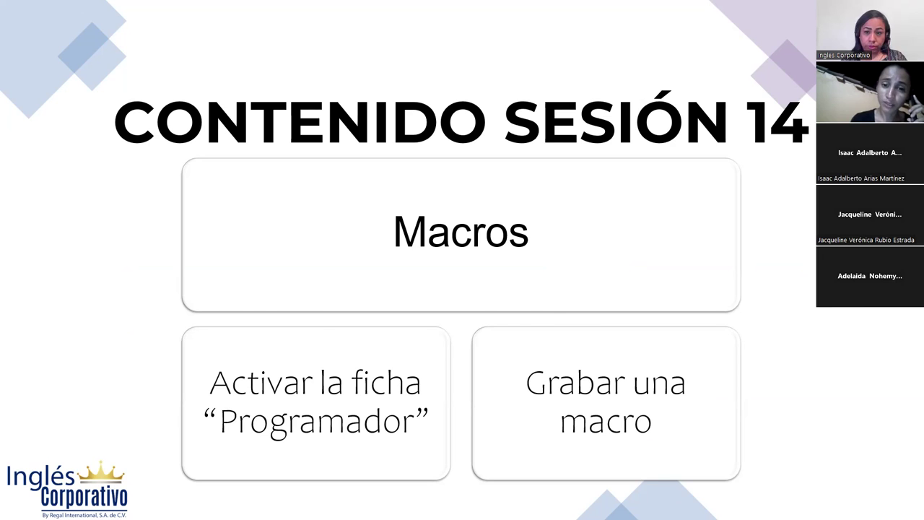
Advance one slide toward the '¿Para qué sirve una macro en Excel?' slide
{"action": "key", "text": "Right"}
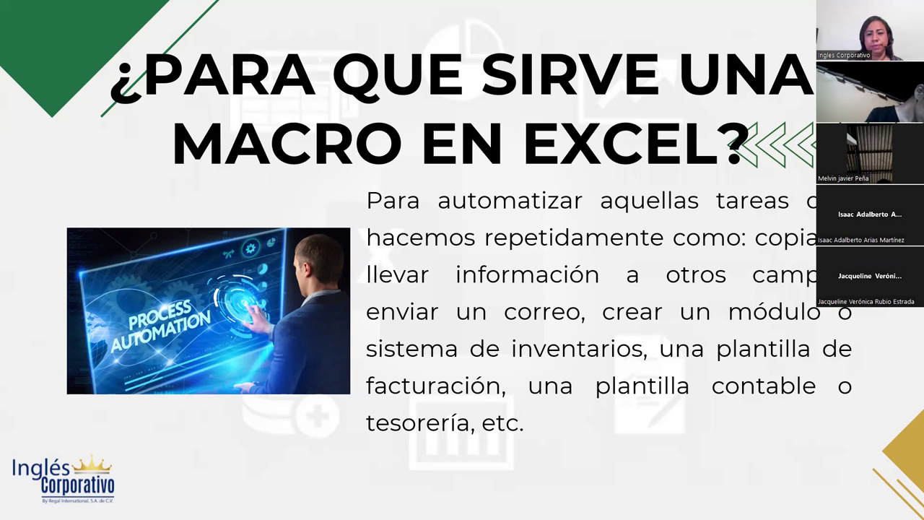
Advance to the 'Habilitar Macros (Parte 1)' slide with five steps for enabling Programador
{"action": "key", "text": "Right"}
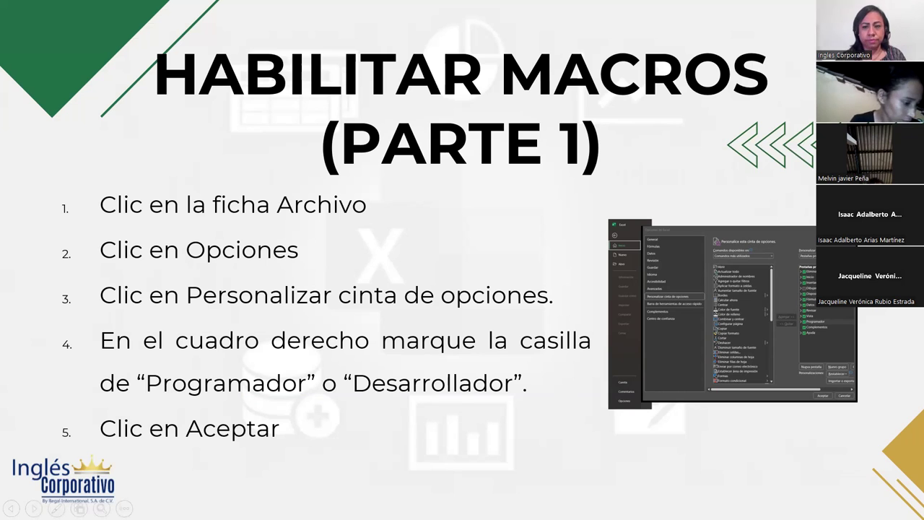
Advance to 'Habilitar Macros (Parte 2)', the Centro de Confianza steps for enabling all macros
{"action": "key", "text": "Right"}
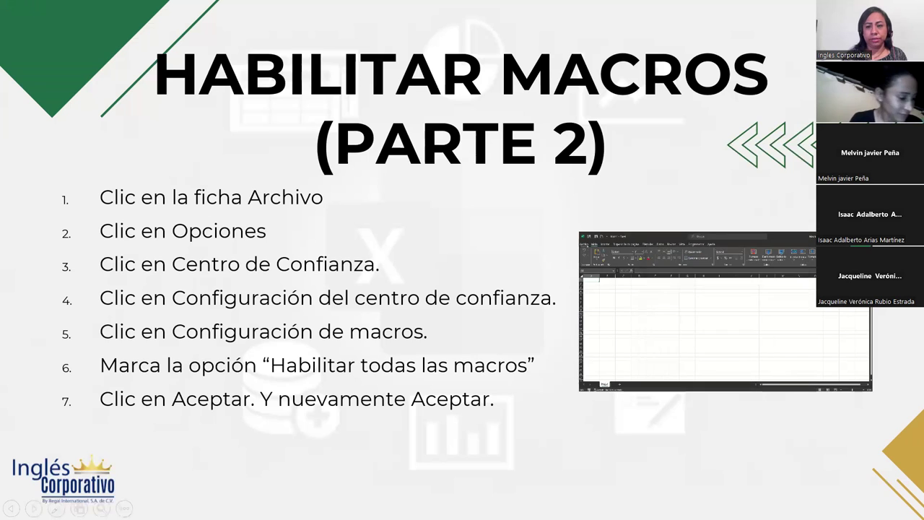
Advance to the 'Grabador de Macros' slide explaining the macro recorder
{"action": "key", "text": "Right"}
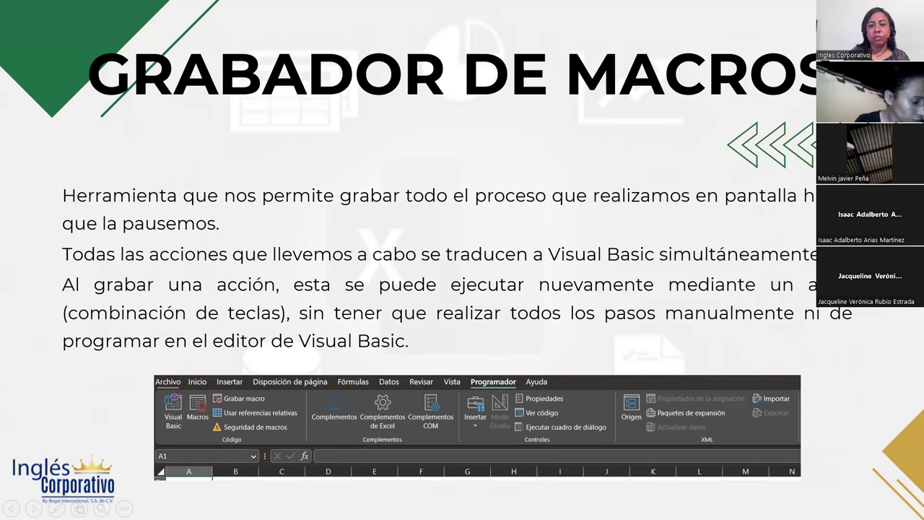
Advance to the 'Grabar Macros' slide listing the ten macro-recording steps
{"action": "key", "text": "Right"}
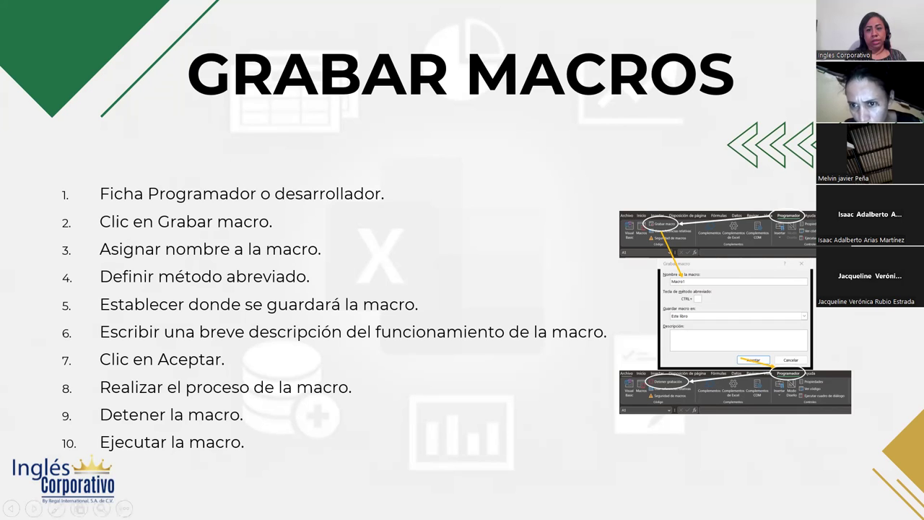
Advance from GRABAR MACROS to the DESARROLLO slide showing an empty Excel workbook
{"action": "key", "text": "Right"}
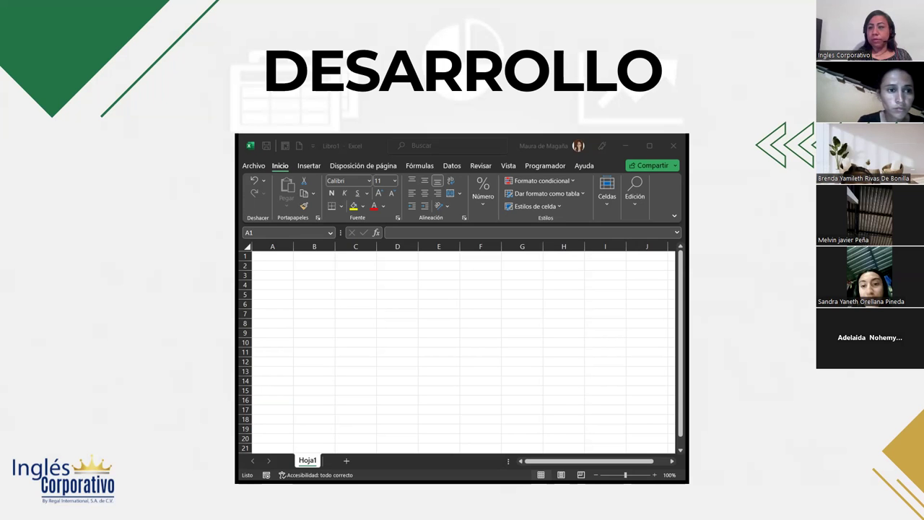
Switch from the slideshow to Excel and maximise the blank Libro1 workbook window
{"action": "key", "text": "alt+Tab"}
{"action": "double_click", "coordinate": [163, 182]}
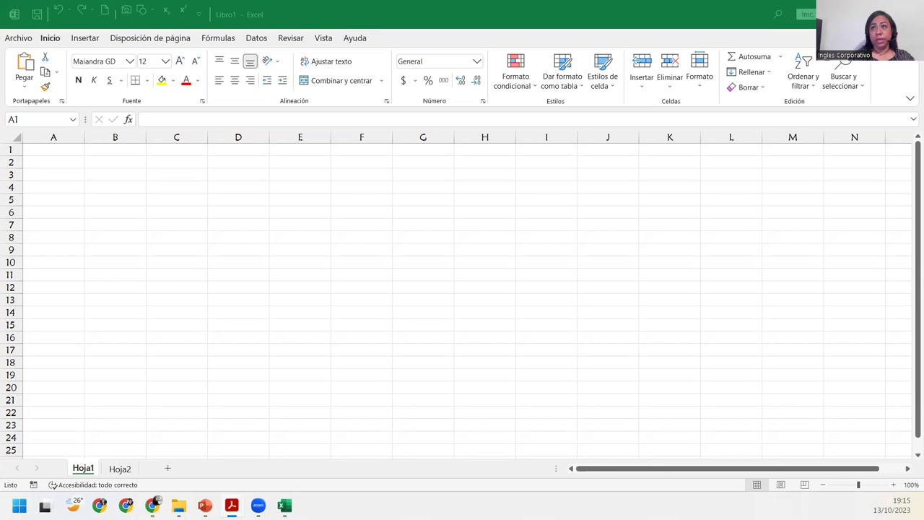
Open the Archivo backstage view with new-workbook templates and recent files
{"action": "left_click", "coordinate": [23, 39]}
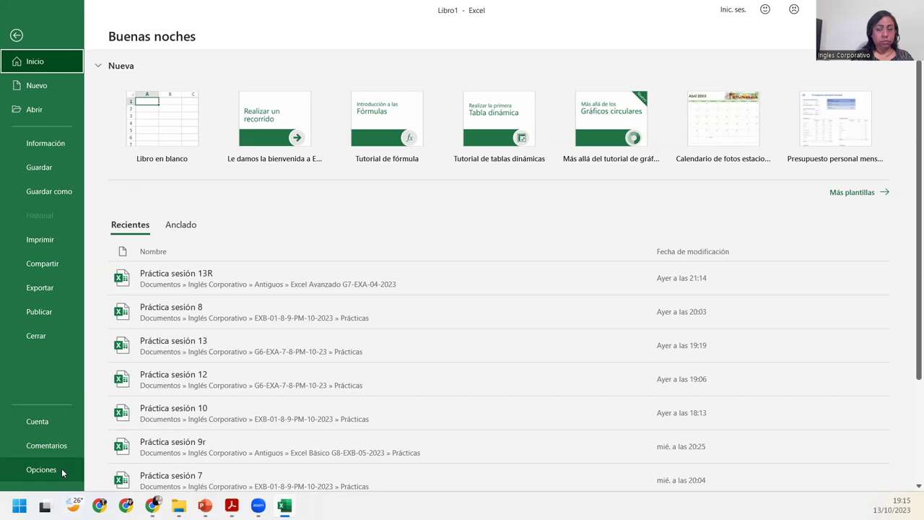
Open Excel Options on the Personalizar cinta de opciones page
{"action": "left_click", "coordinate": [62, 471]}
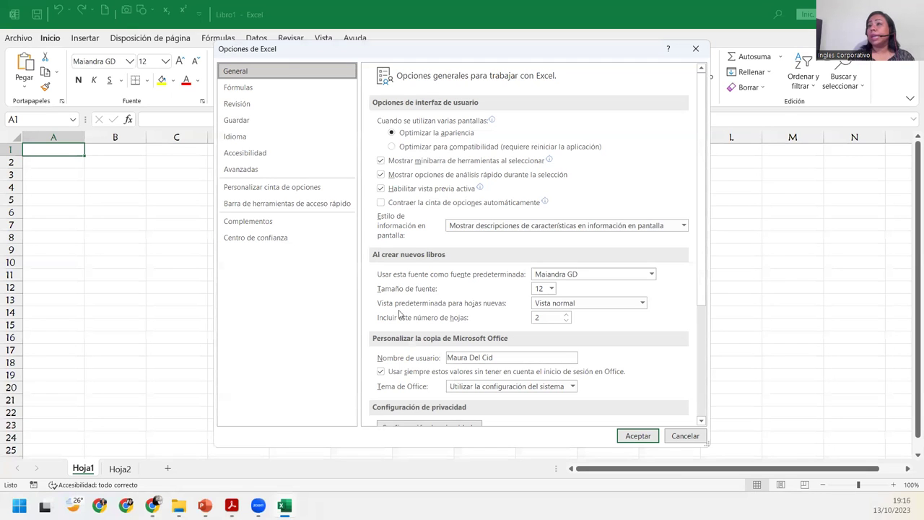
{"action": "left_click", "coordinate": [310, 189]}
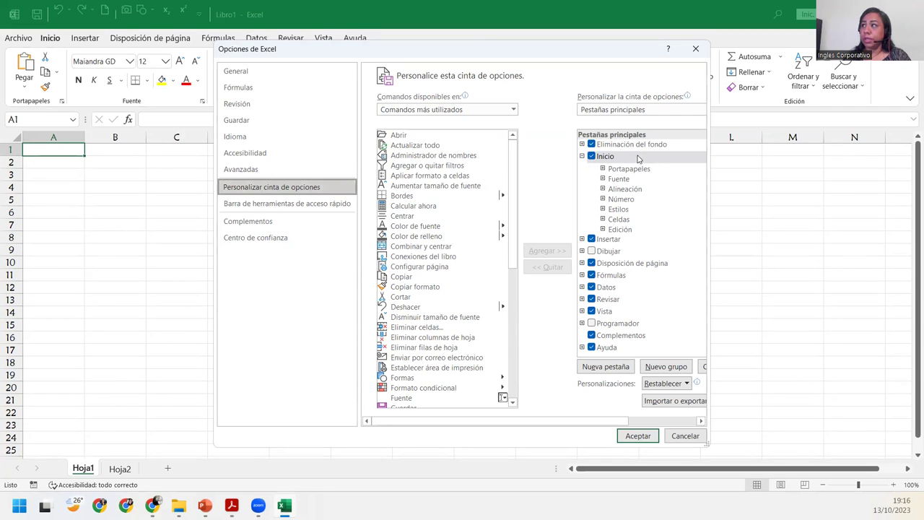
Check Programador under Pestañas principales and accept the ribbon change
{"action": "left_click_drag", "start_coordinate": [582, 422], "coordinate": [637, 422]}
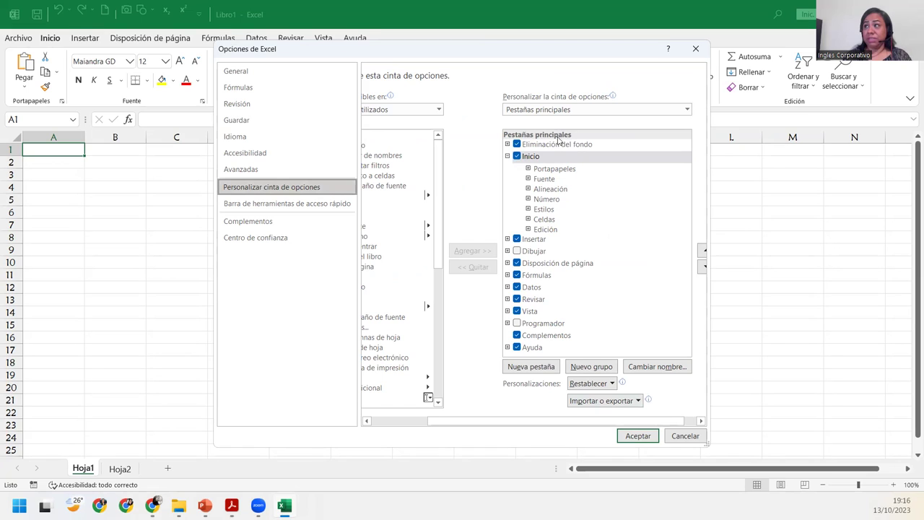
{"action": "left_click", "coordinate": [517, 324]}
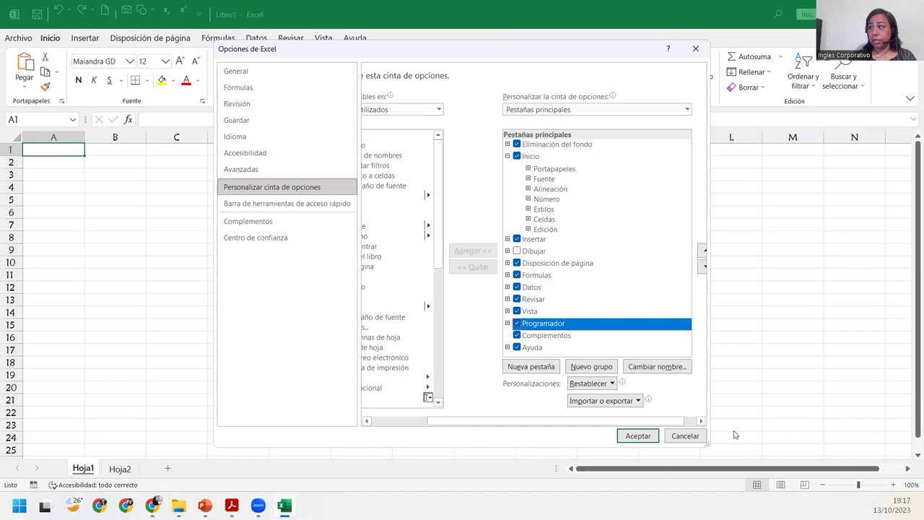
{"action": "left_click", "coordinate": [633, 438]}
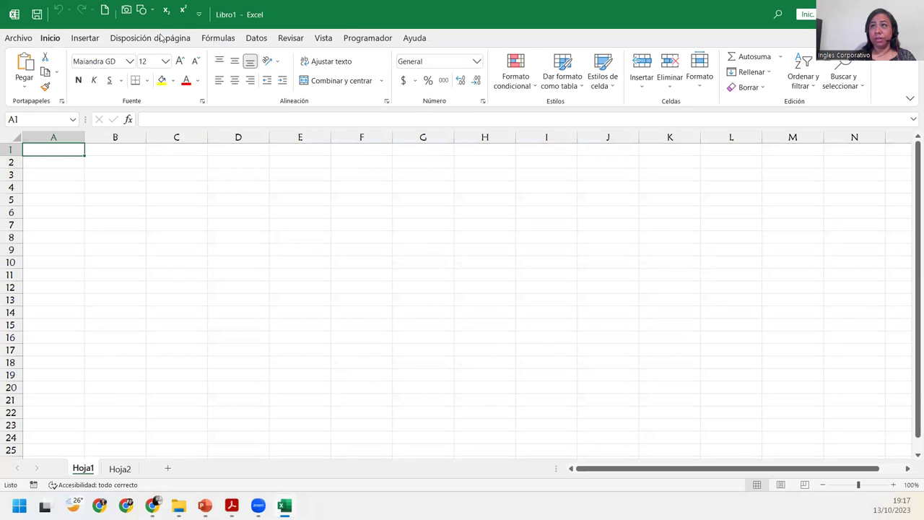
Switch to the Programador tab to show its macro and Visual Basic tools
{"action": "left_click", "coordinate": [367, 39]}
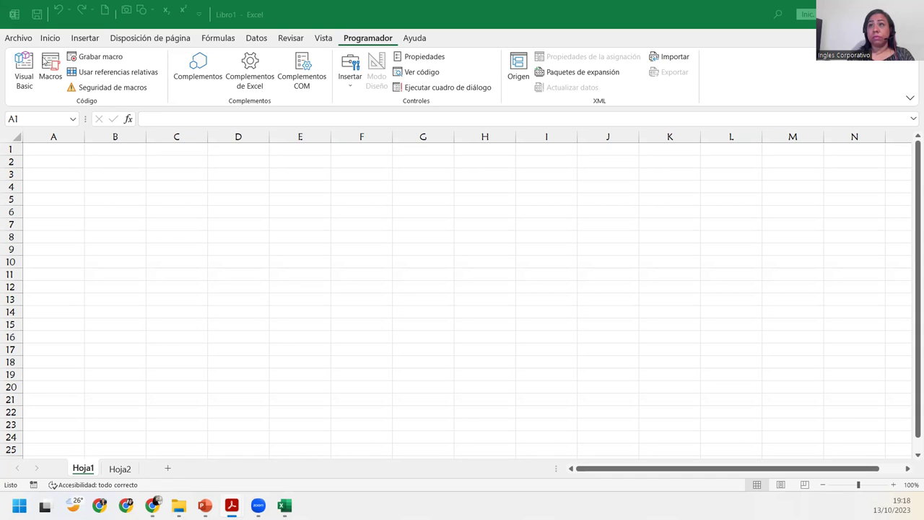
Reopen Excel Options from the File menu to reach the ribbon customization settings
{"action": "left_click", "coordinate": [21, 42]}
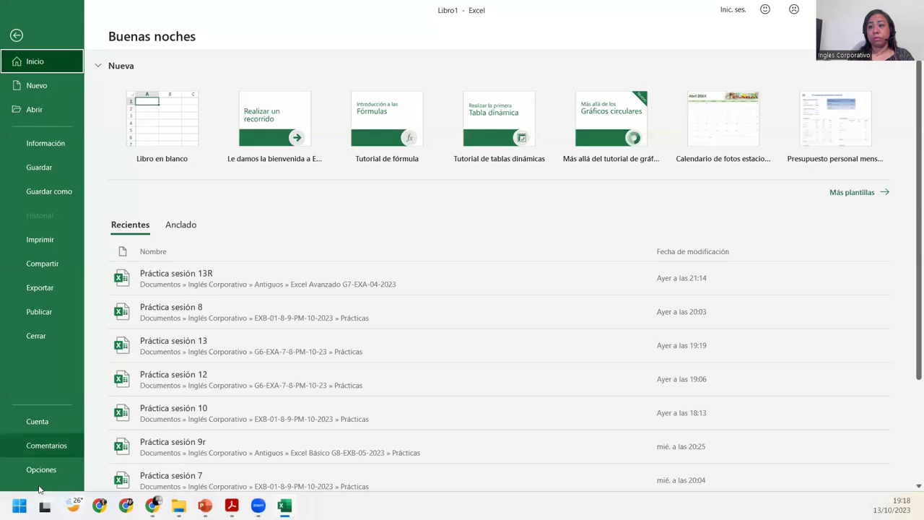
{"action": "key", "text": "Escape"}
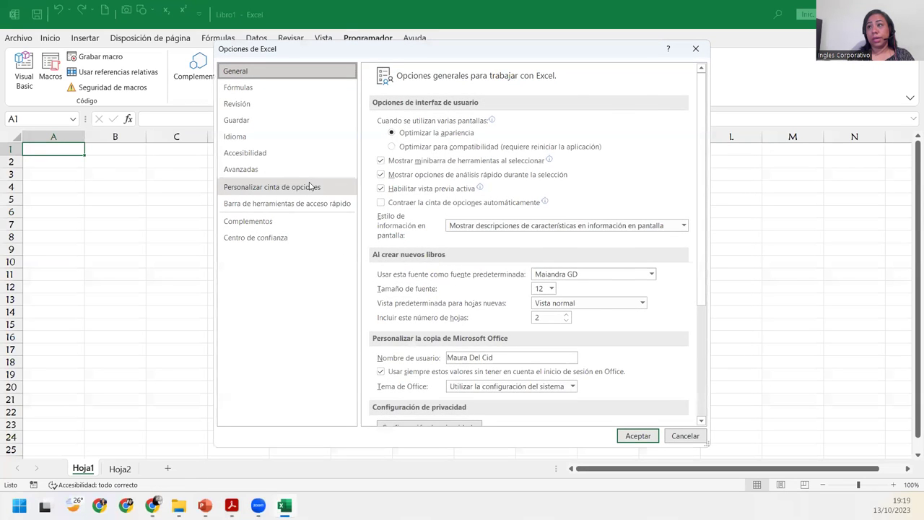
{"action": "left_click", "coordinate": [343, 187]}
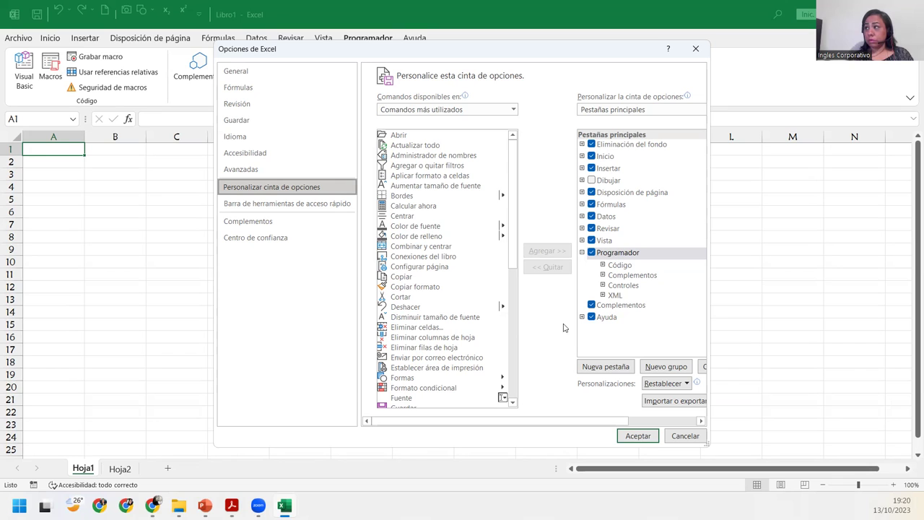
Accept the ribbon customization and close Excel Options
{"action": "left_click", "coordinate": [637, 436]}
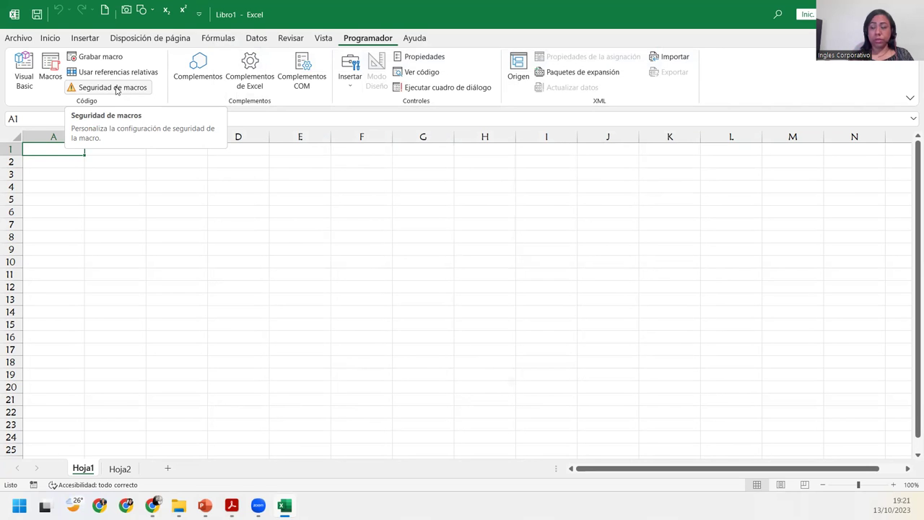
Open Seguridad de macros and choose 'Habilitar todas las macros de VBA'
{"action": "left_click", "coordinate": [114, 88]}
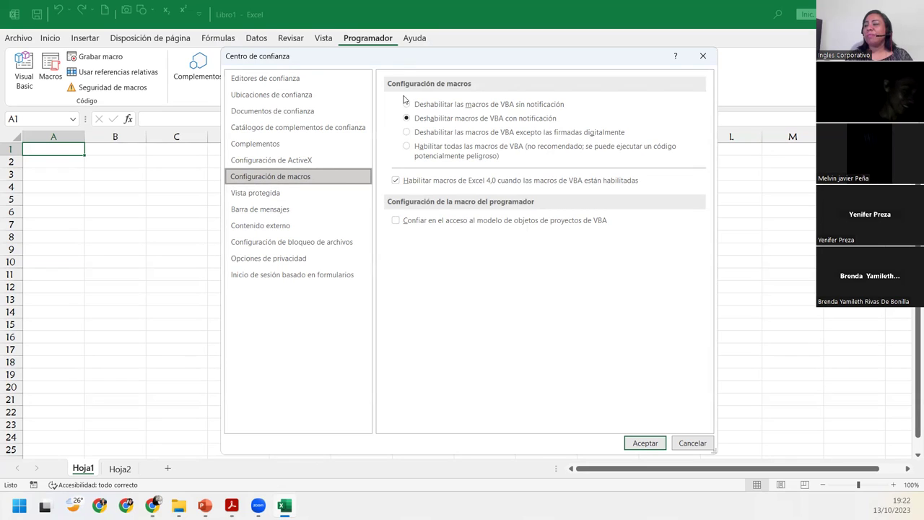
{"action": "left_click", "coordinate": [408, 148]}
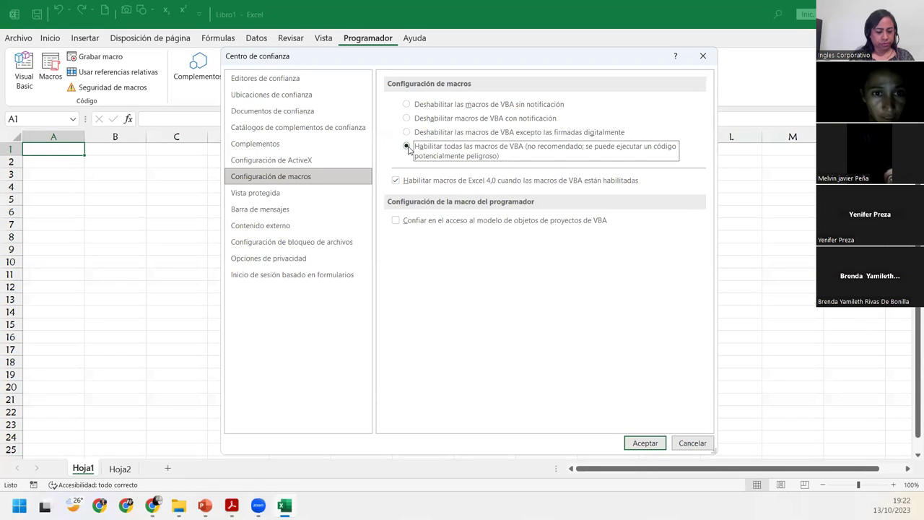
Select the 'Habilitar todas las macros de VBA' option in Configuración de macros
{"action": "left_click", "coordinate": [407, 146]}
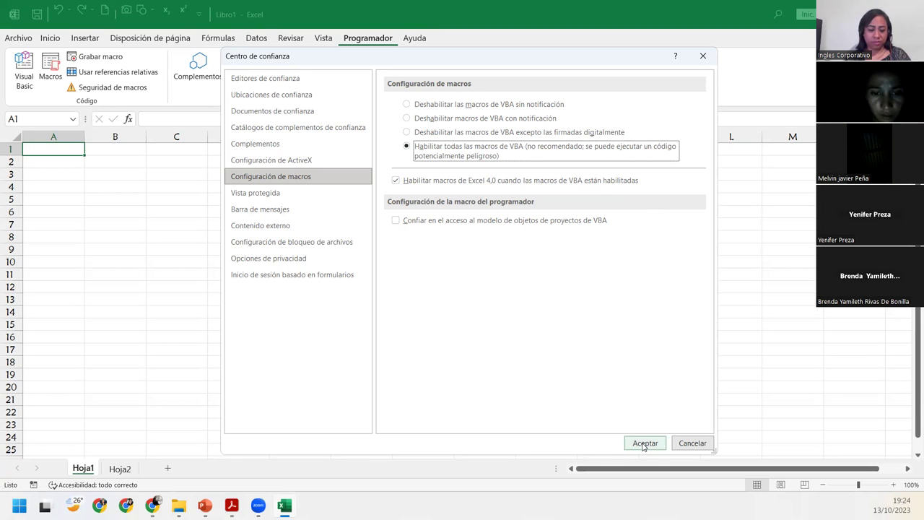
Accept the macro security setting, select cell B2, and start Grabar macro
{"action": "left_click", "coordinate": [644, 446]}
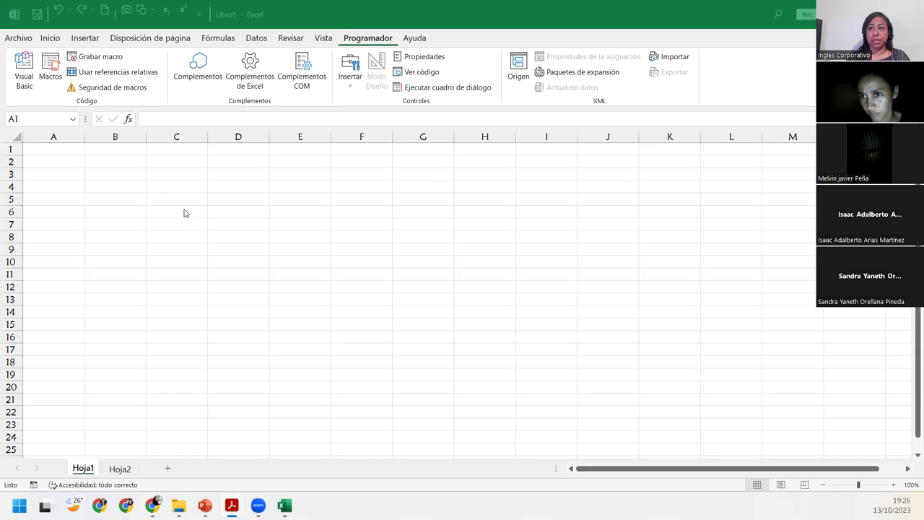
{"action": "left_click", "coordinate": [112, 188]}
{"action": "left_click", "coordinate": [101, 160]}
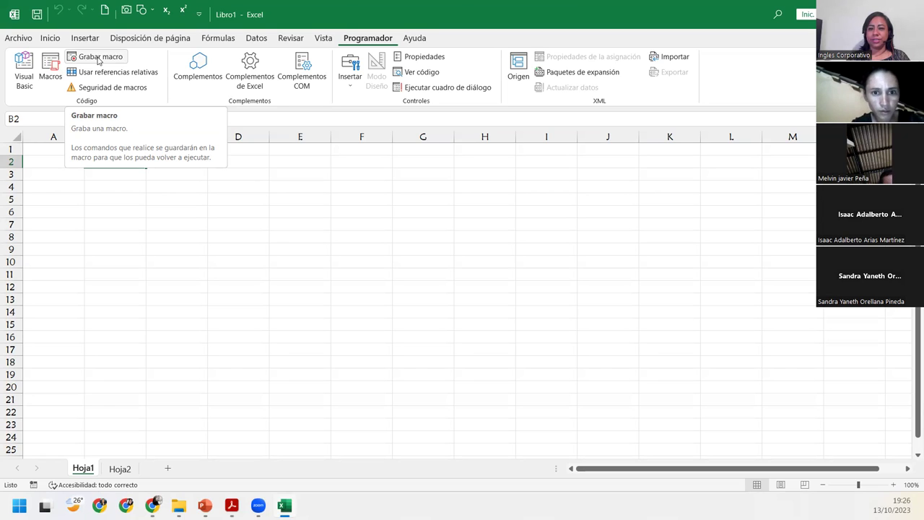
{"action": "left_click", "coordinate": [99, 57]}
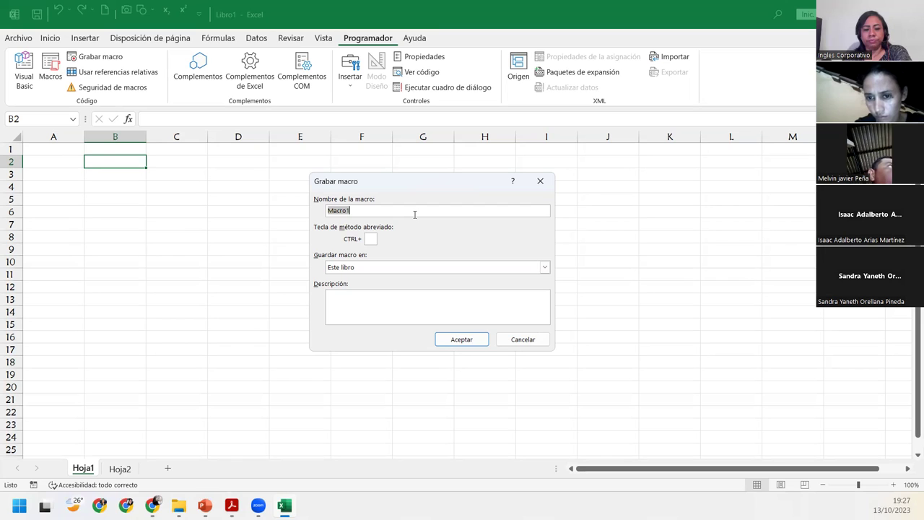
Replace the default macro name Macro1 with MiprimerMacro
{"action": "type", "text": "Firma"}
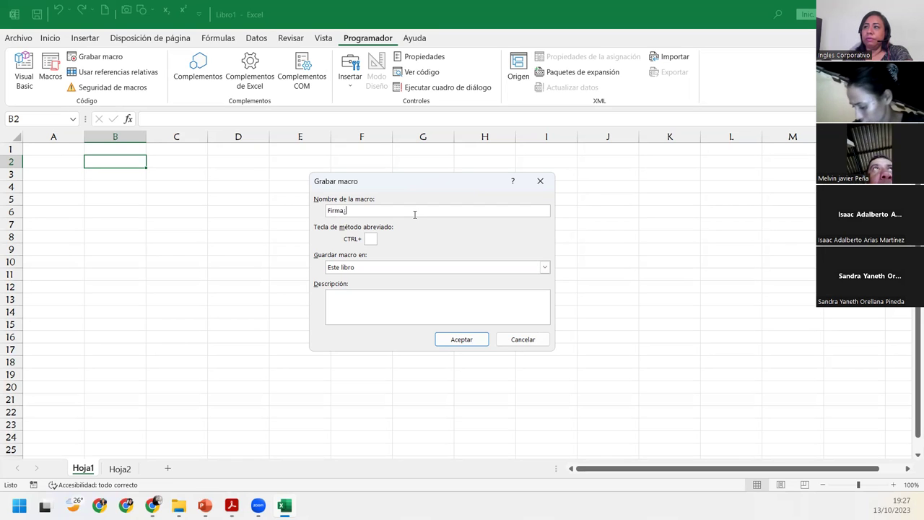
{"action": "key", "text": "BackSpace"}
{"action": "key", "text": "BackSpace"}
{"action": "key", "text": "BackSpace"}
{"action": "key", "text": "BackSpace"}
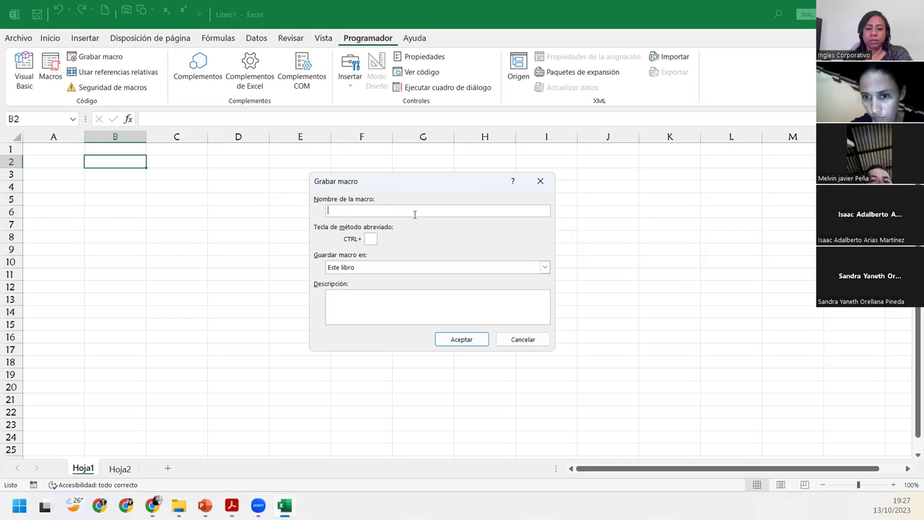
{"action": "type", "text": "Miprimer"}
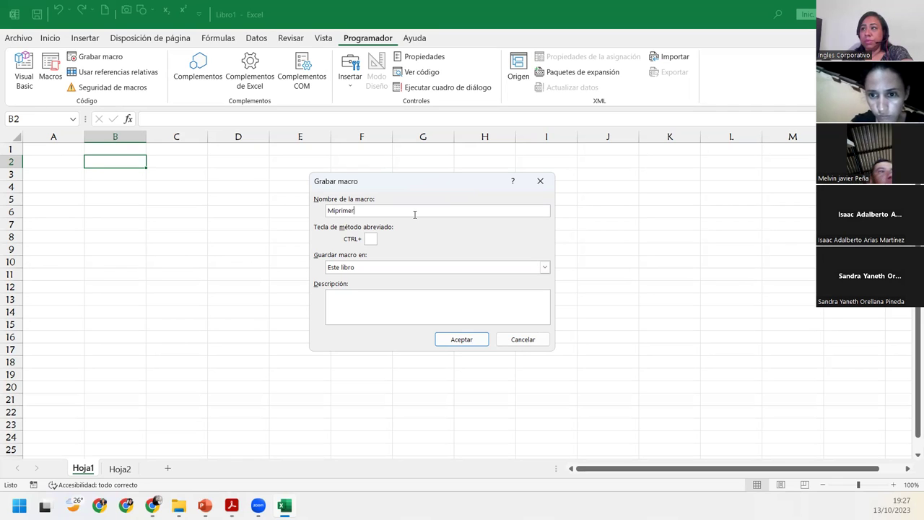
{"action": "type", "text": "Macro"}
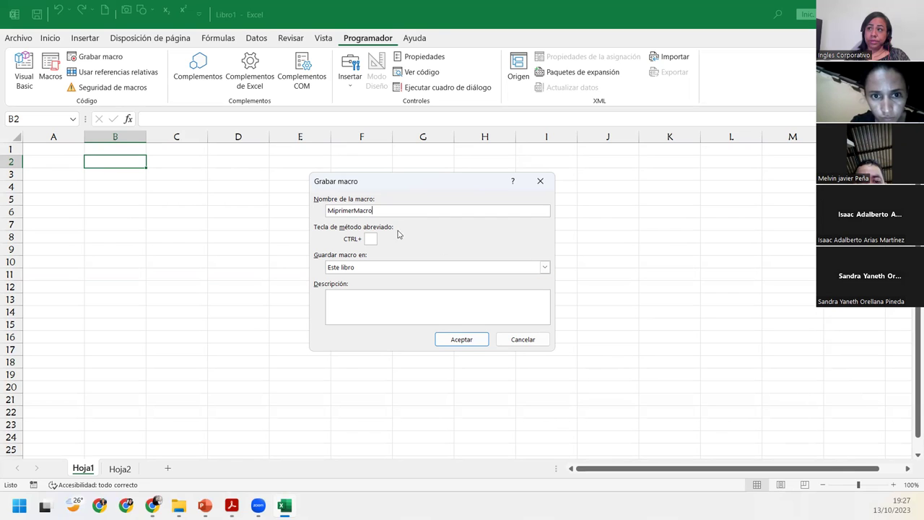
Assign the macro the keyboard shortcut Ctrl+Mayús+M
{"action": "left_click", "coordinate": [374, 239]}
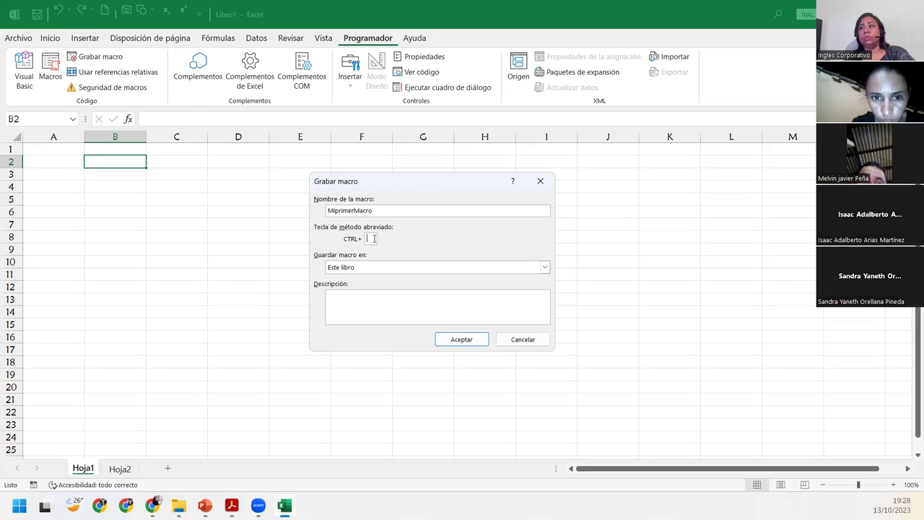
{"action": "type", "text": "M"}
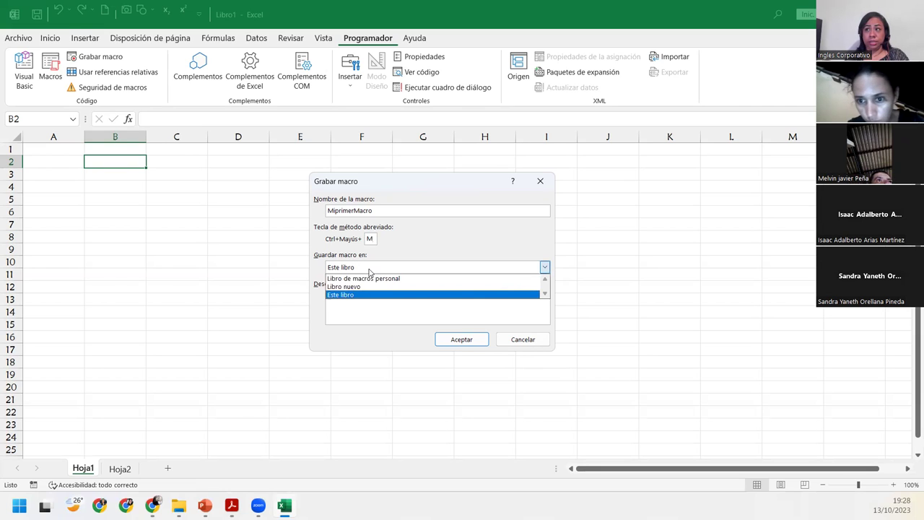
Keep the macro stored in Este libro and begin its description
{"action": "left_click", "coordinate": [369, 271]}
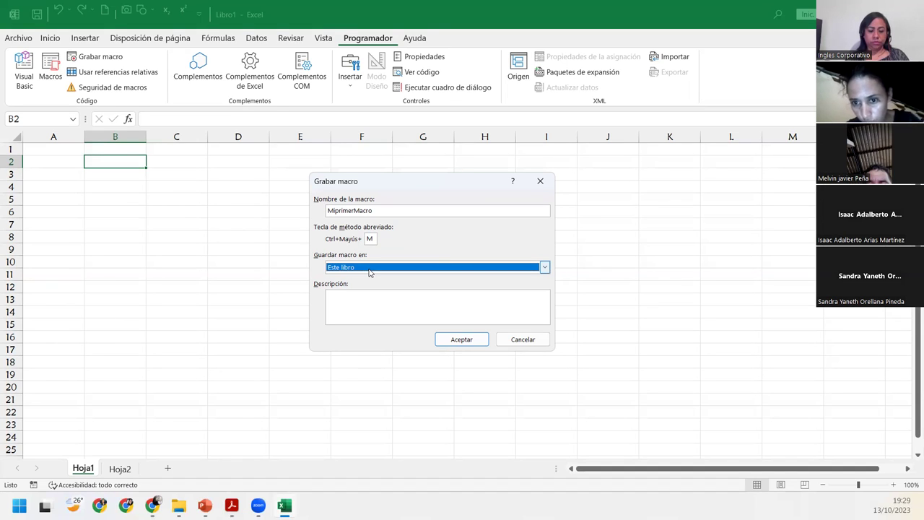
{"action": "left_click", "coordinate": [389, 307]}
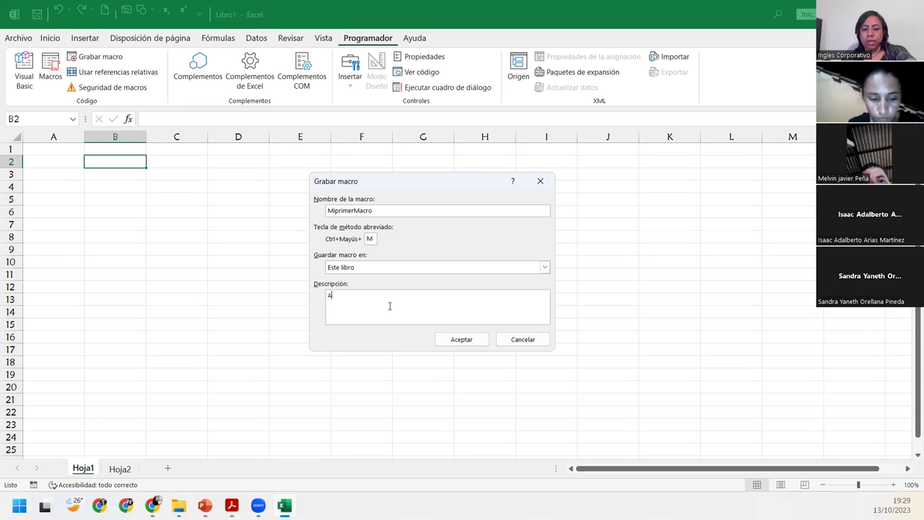
Enter the macro description 'Inserta en la celda activa mi nombre' followed by the presenter's name in quotes
{"action": "type", "text": "Inserta en la c"}
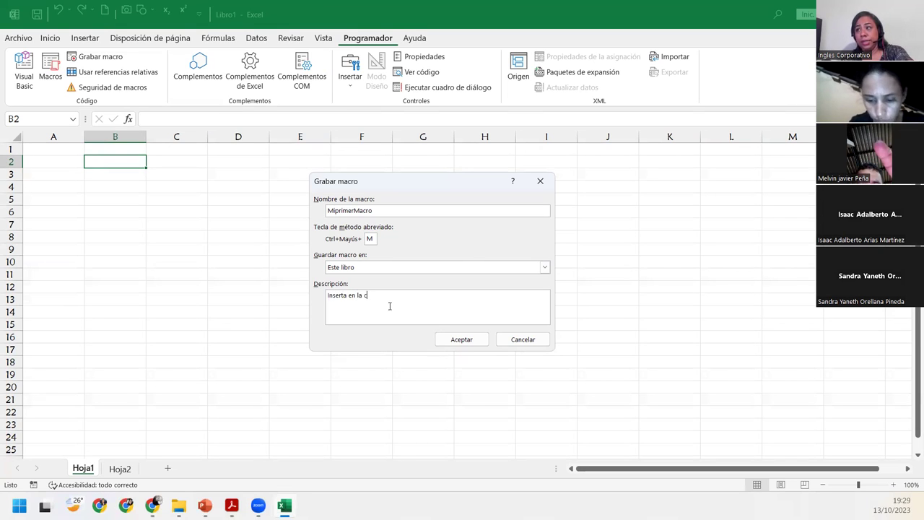
{"action": "type", "text": "elda act"}
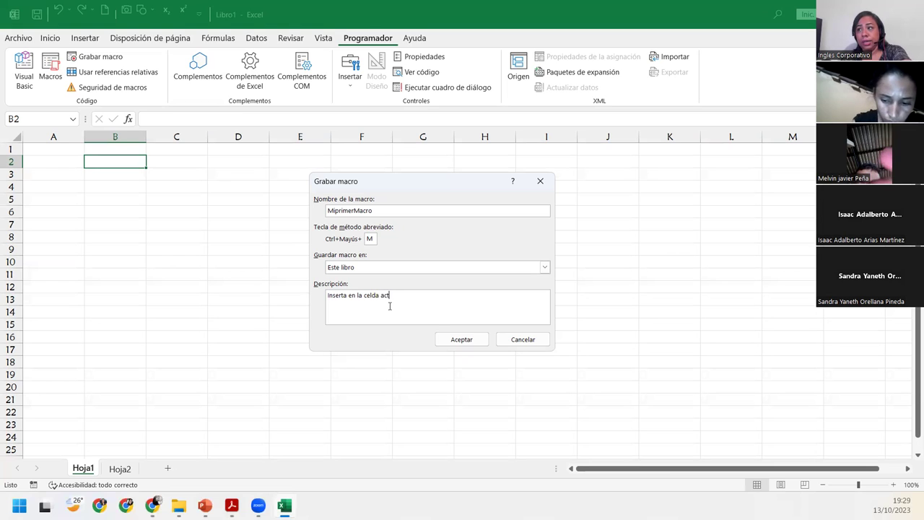
{"action": "type", "text": "va mi no"}
{"action": "key", "text": "BackSpace"}
{"action": "key", "text": "BackSpace"}
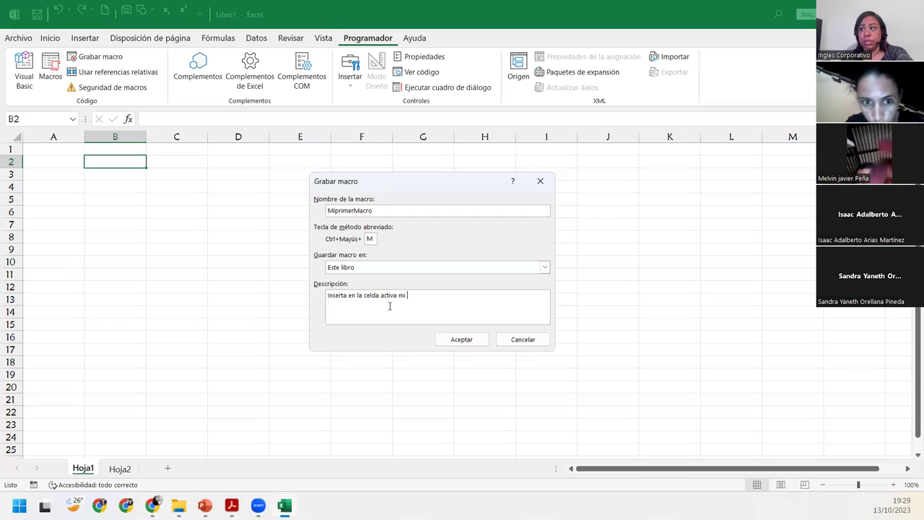
{"action": "type", "text": "nombre "}
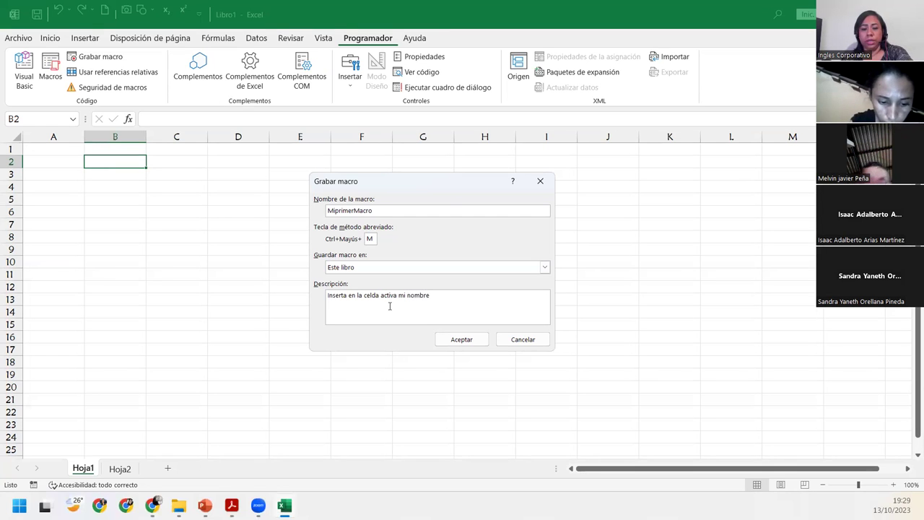
{"action": "type", "text": "\"Maura Del Cid"}
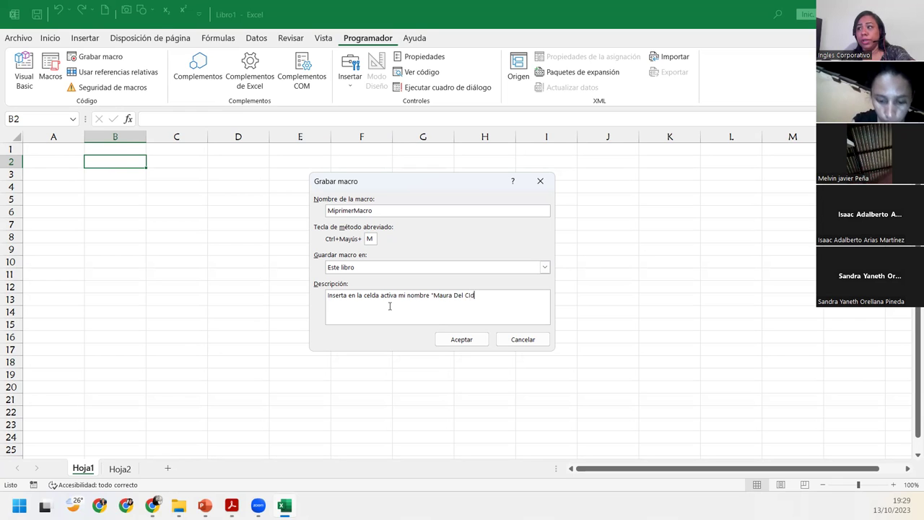
{"action": "type", "text": "\""}
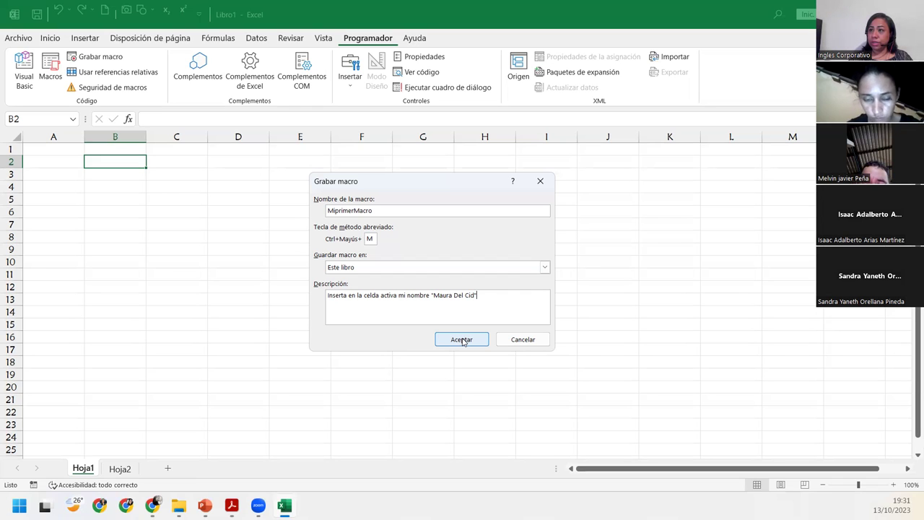
Accept the dialog to begin recording, then enter the presenter's full name in cell B2
{"action": "left_click", "coordinate": [462, 339]}
{"action": "type", "text": "Maura Del Cid"}
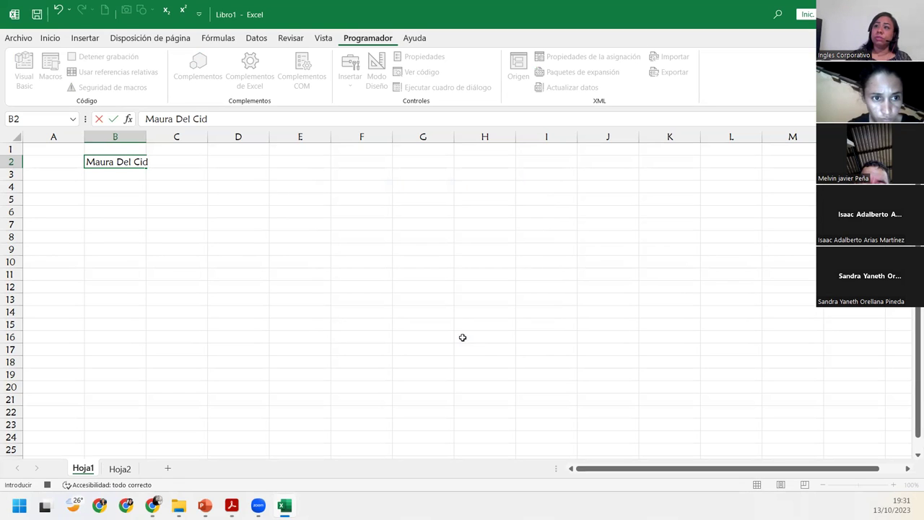
{"action": "key", "text": "Return"}
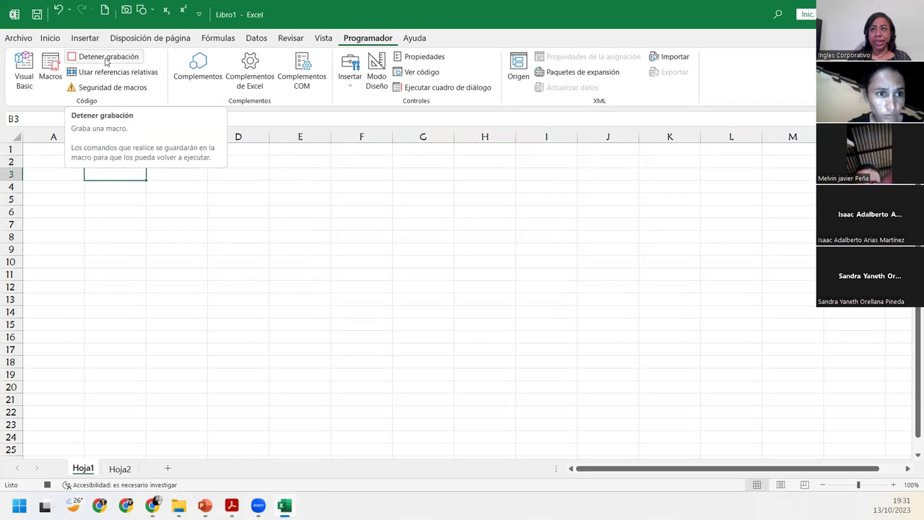
Stop recording, select empty cell C10, and bring up the Visual Basic editor with Alt+F11
{"action": "left_click", "coordinate": [106, 57]}
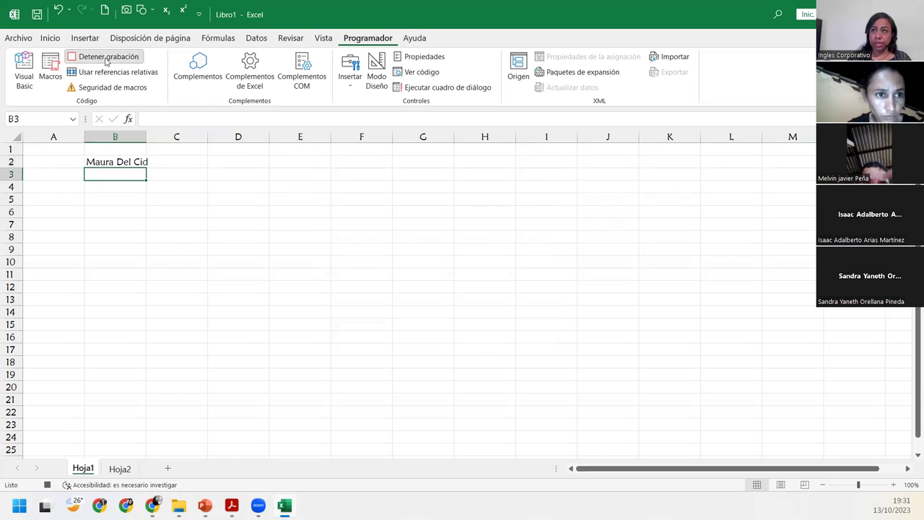
{"action": "left_click", "coordinate": [166, 259]}
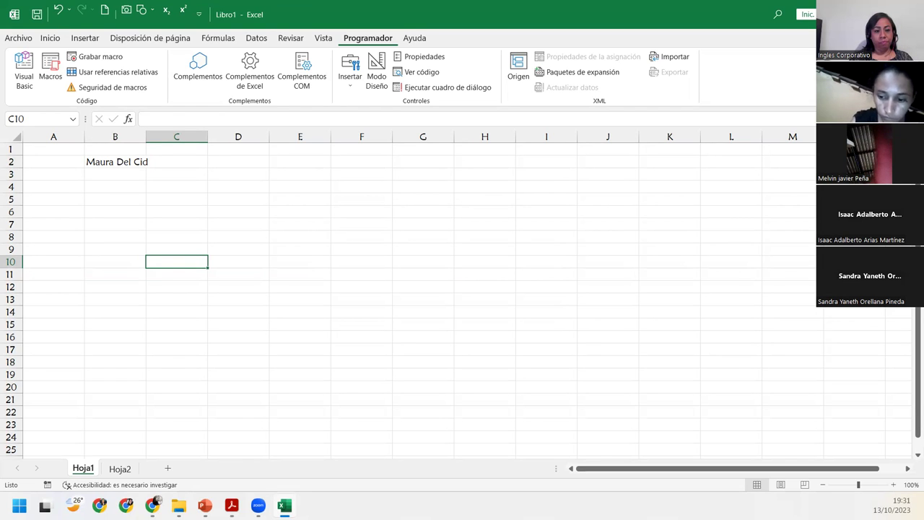
{"action": "key", "text": "alt+F11"}
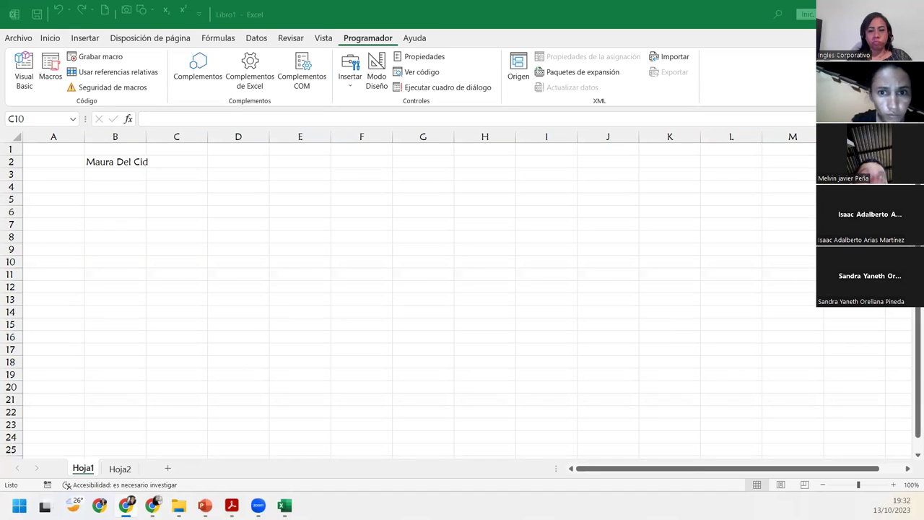
Run MiprimerMacro in cell G5 via its shortcut and confirm G5 shows the presenter's name
{"action": "left_click", "coordinate": [417, 201]}
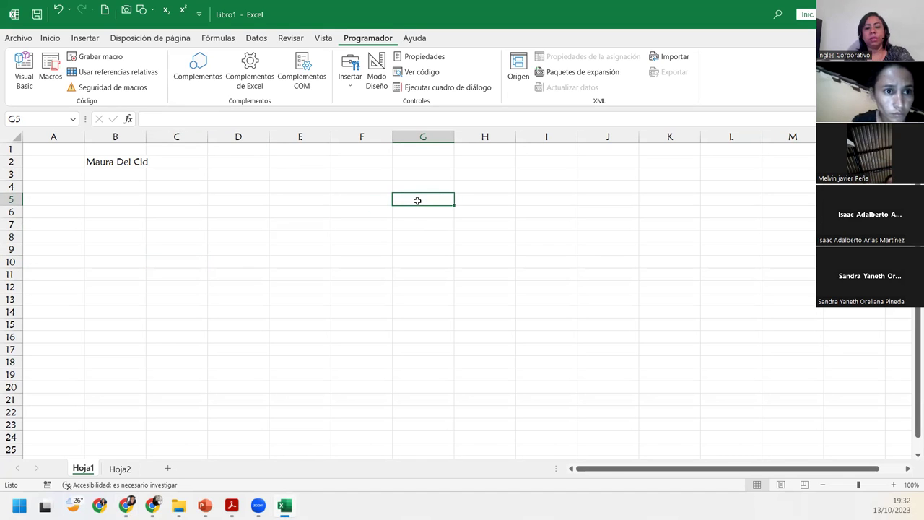
{"action": "key", "text": "ctrl+m"}
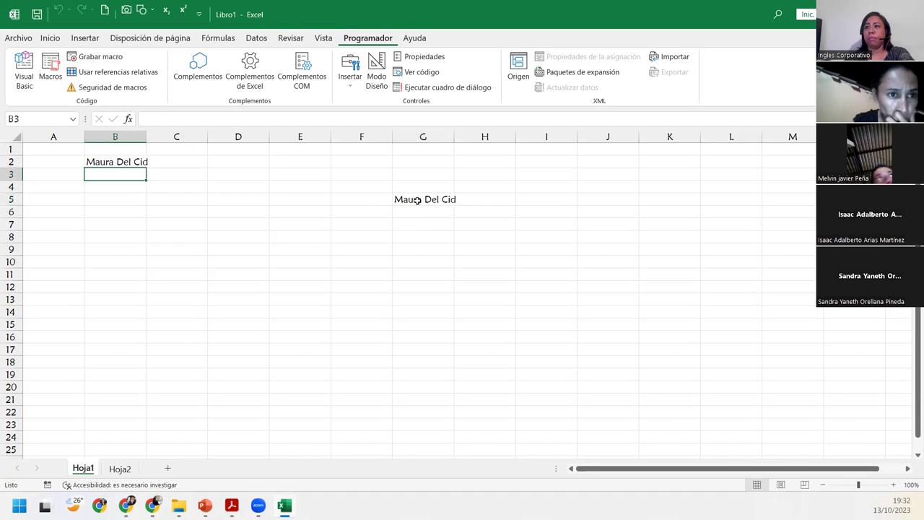
{"action": "left_click", "coordinate": [417, 201]}
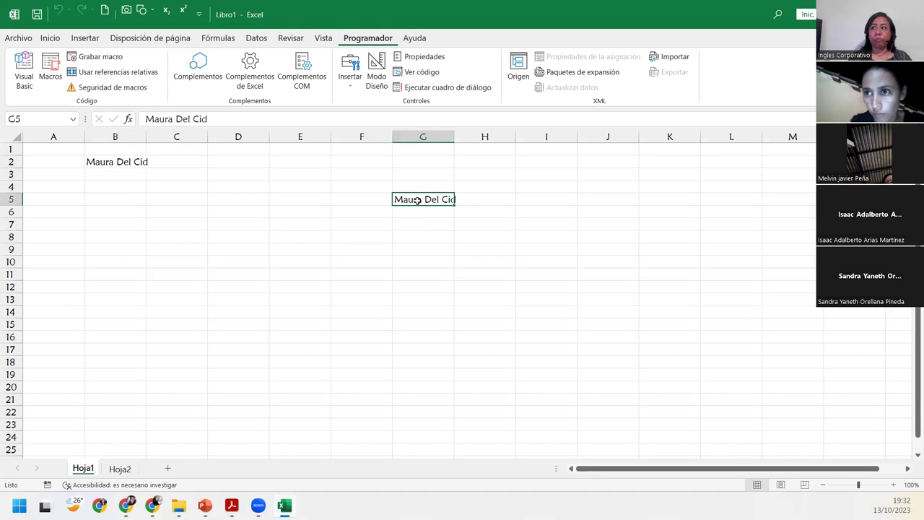
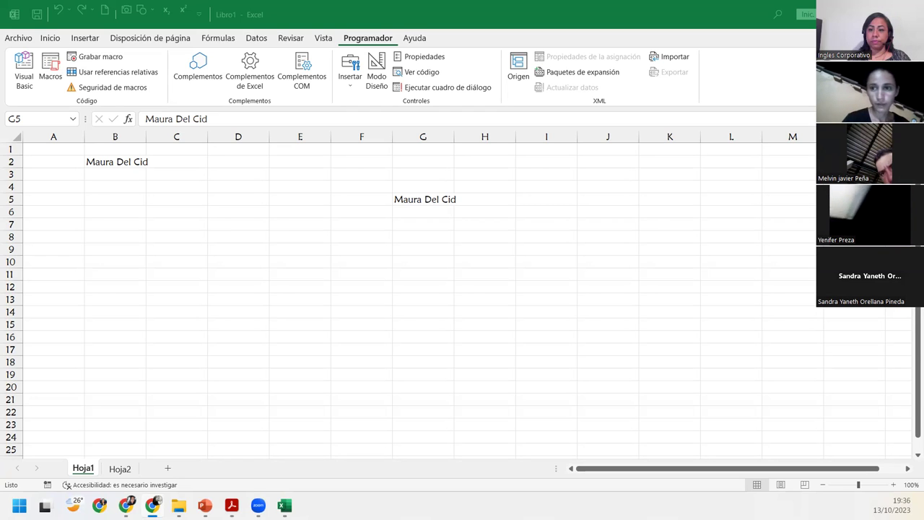
Run the name macro with Ctrl+M in cells B5 and D2
{"action": "left_click", "coordinate": [103, 212]}
{"action": "left_click", "coordinate": [105, 197]}
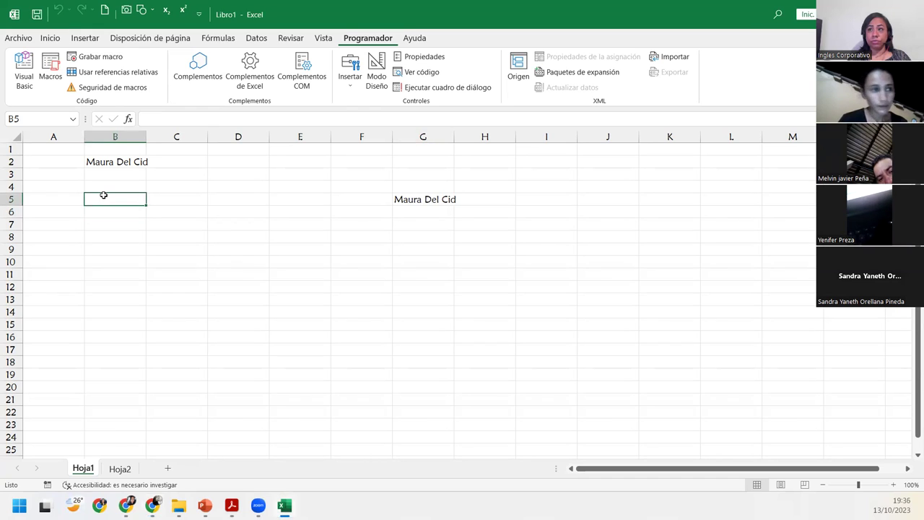
{"action": "key", "text": "ctrl+m"}
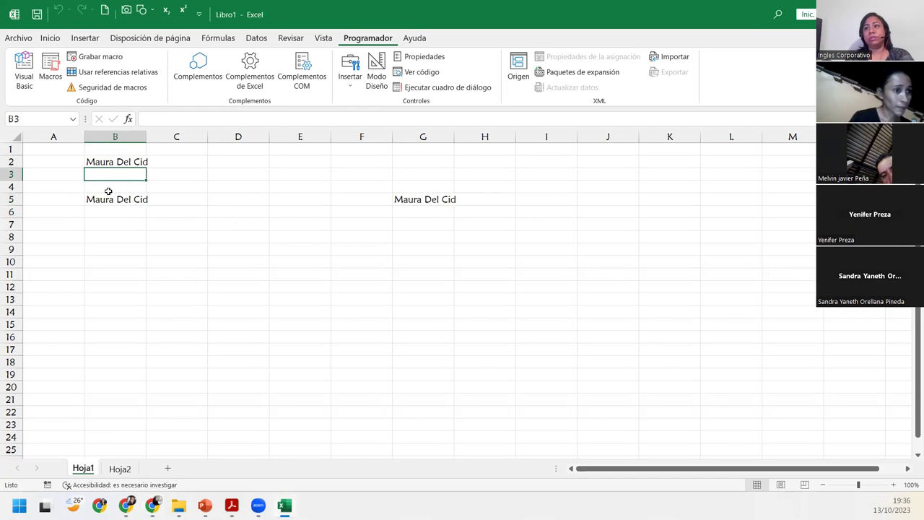
{"action": "left_click", "coordinate": [231, 171]}
{"action": "left_click", "coordinate": [230, 158]}
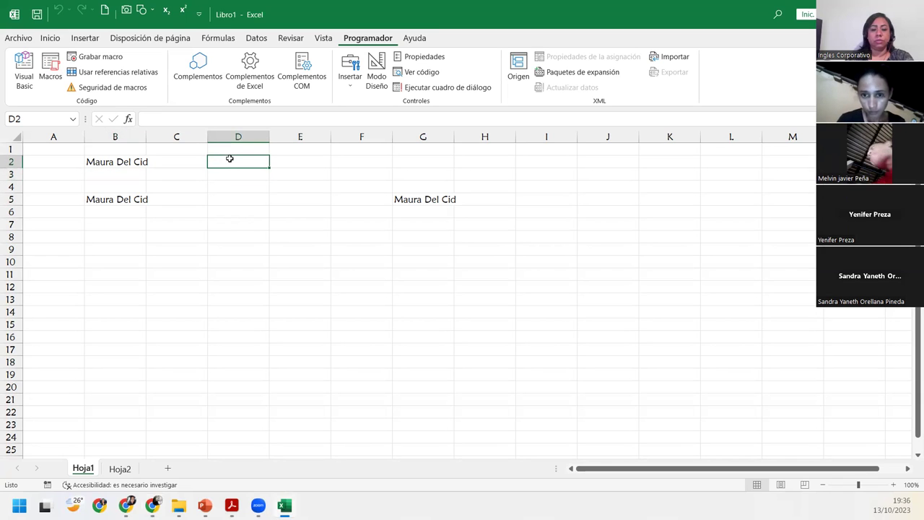
{"action": "key", "text": "ctrl+m"}
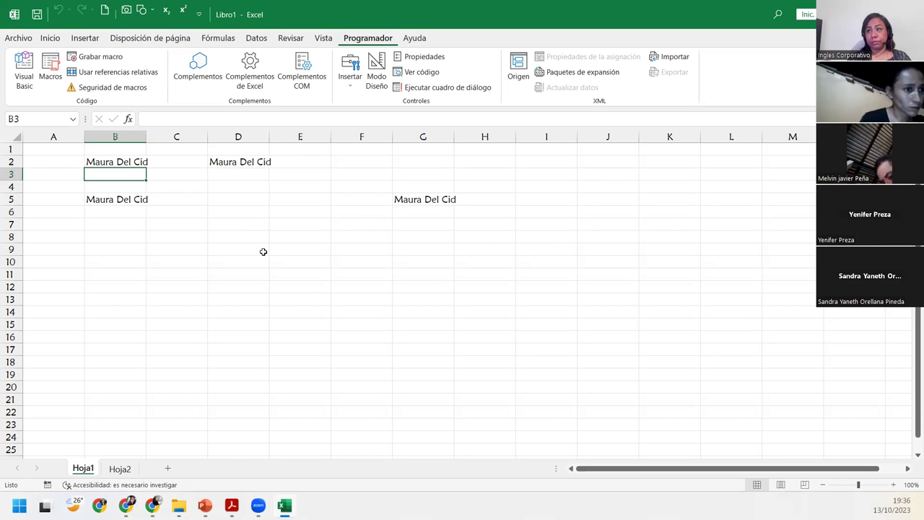
Select cells D5, D7, C10, B9 and B7 in turn to check the sheet
{"action": "left_click", "coordinate": [245, 197]}
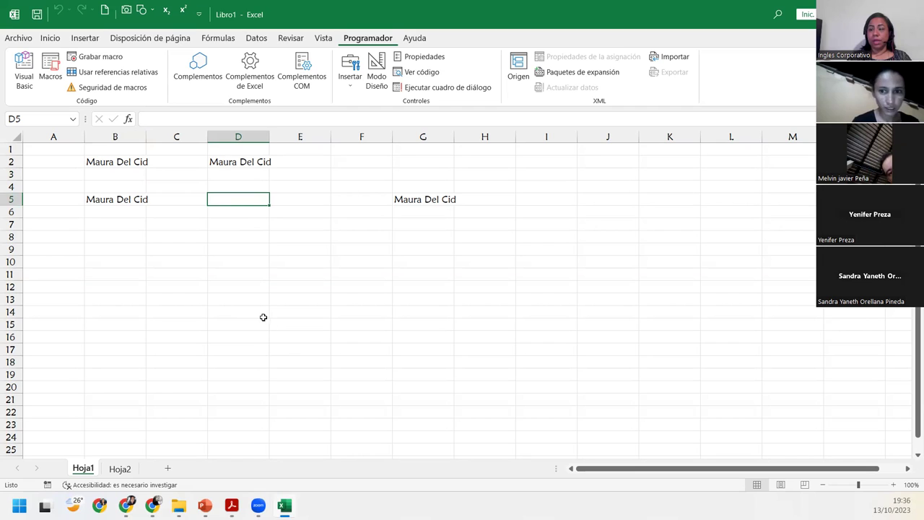
{"action": "left_click", "coordinate": [226, 226]}
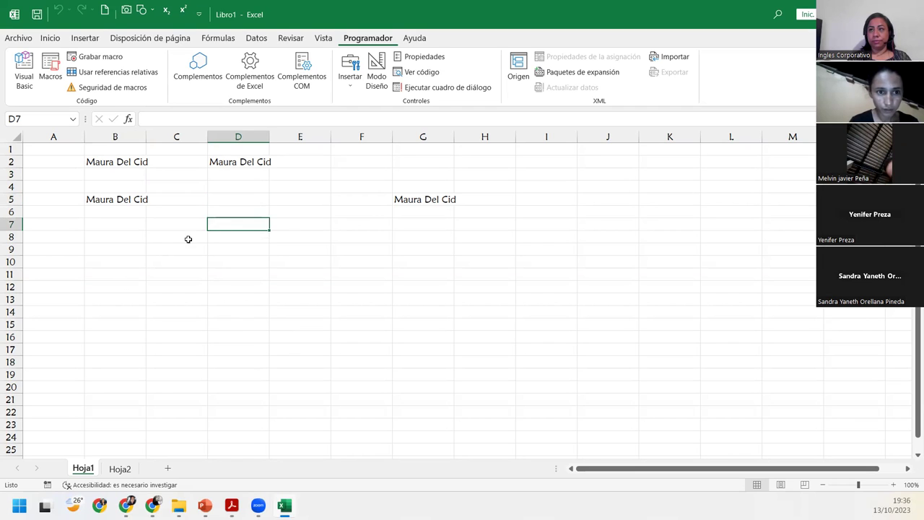
{"action": "left_click", "coordinate": [149, 260]}
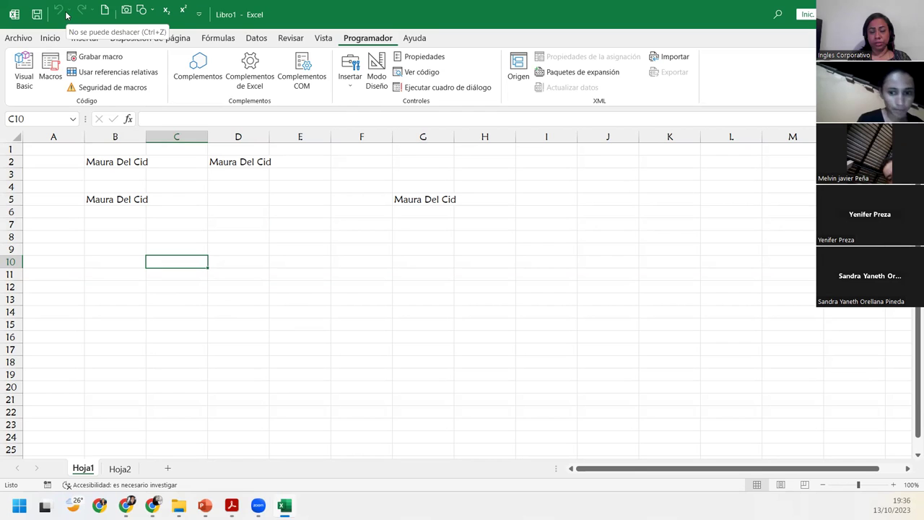
{"action": "left_click", "coordinate": [110, 247]}
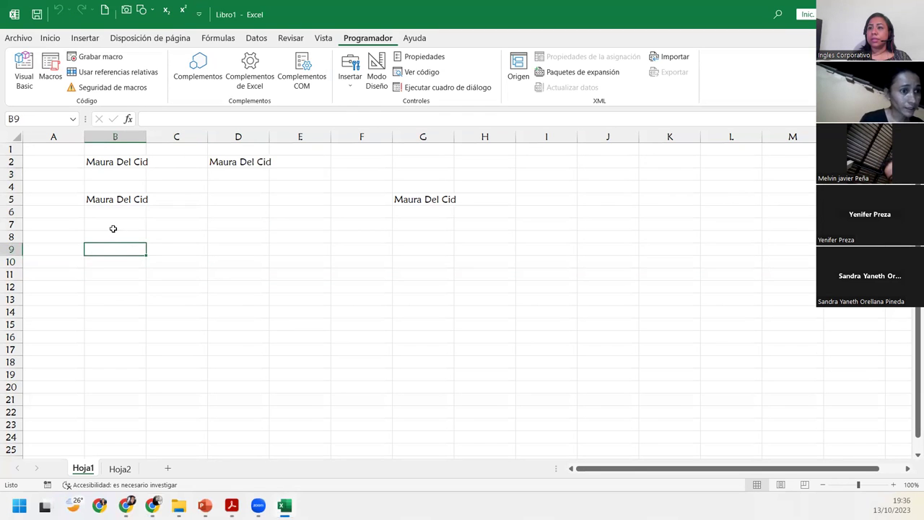
{"action": "left_click", "coordinate": [113, 228]}
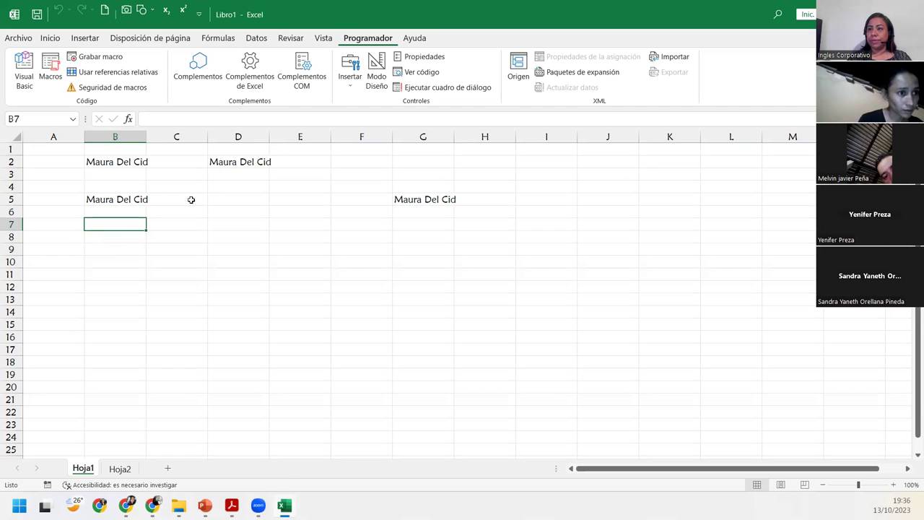
{"action": "left_click", "coordinate": [140, 246]}
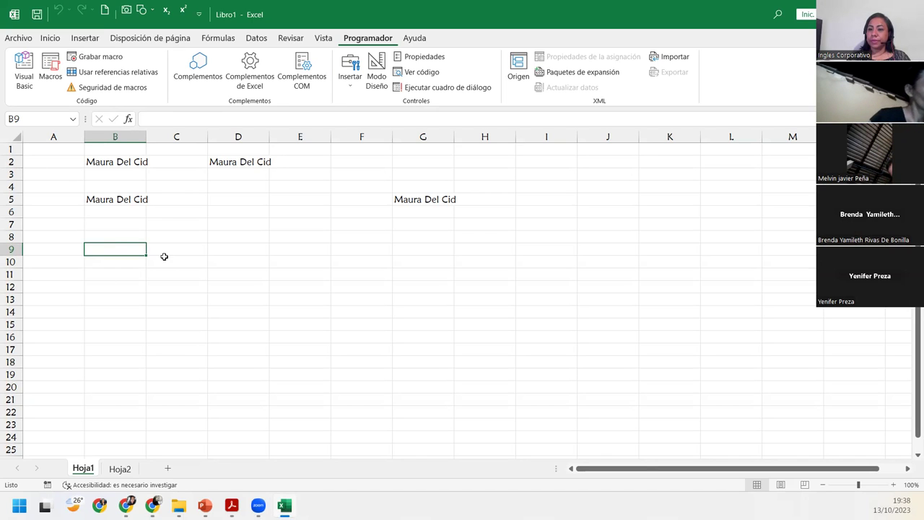
{"action": "left_click", "coordinate": [121, 234]}
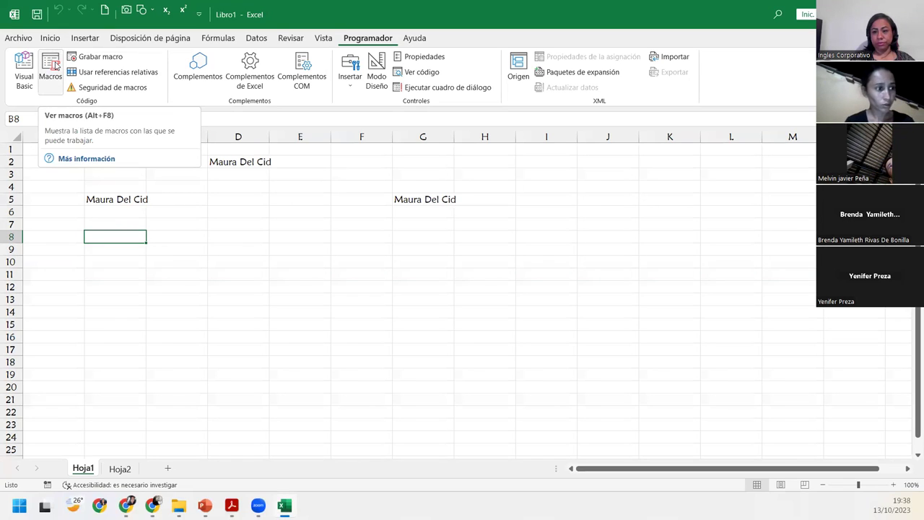
Open the Programador Macros dialog, close it, then reopen it to show MiprimerMacro
{"action": "left_click", "coordinate": [55, 65]}
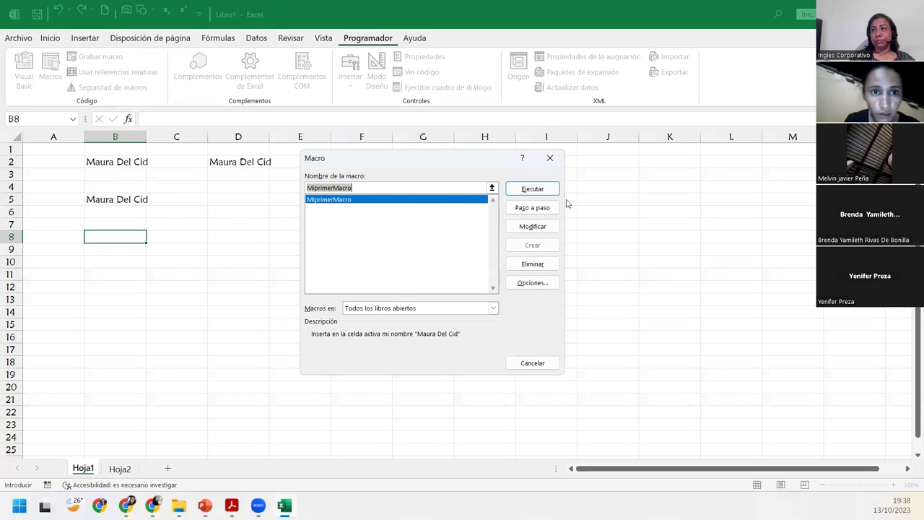
{"action": "left_click", "coordinate": [549, 158]}
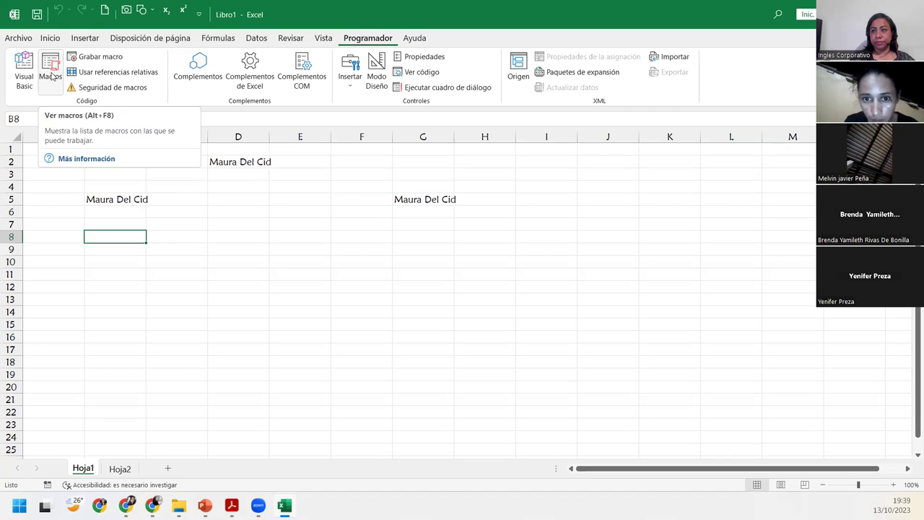
{"action": "left_click", "coordinate": [52, 77]}
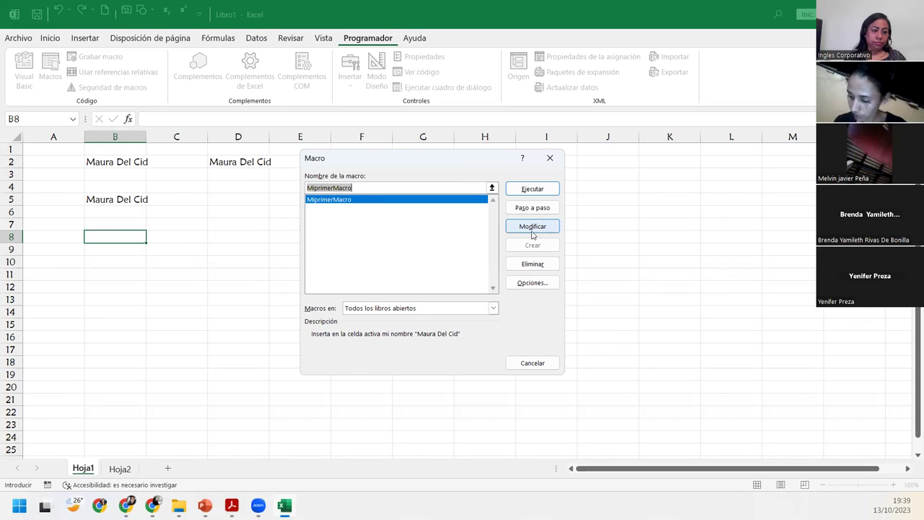
Open MiprimerMacro's Módulo1 code with Modificar and maximize the VBA editor window
{"action": "left_click", "coordinate": [532, 227]}
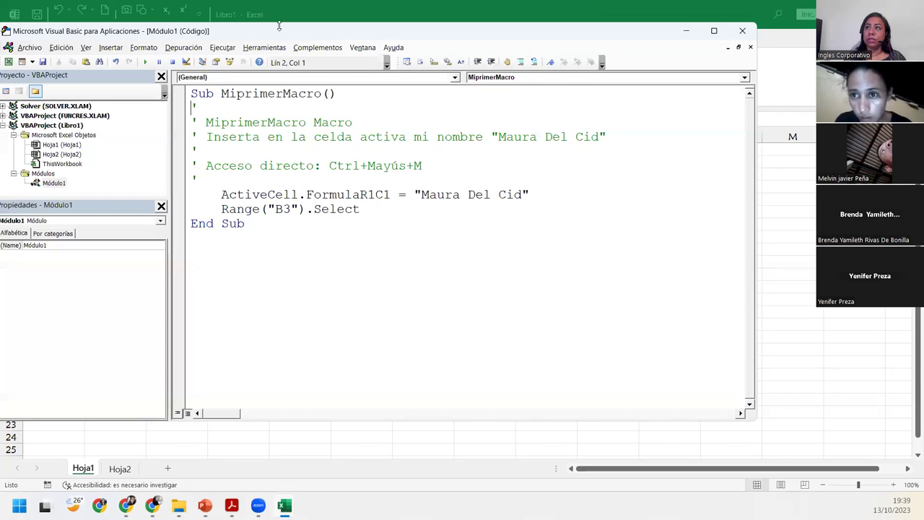
{"action": "key", "text": "alt+F11"}
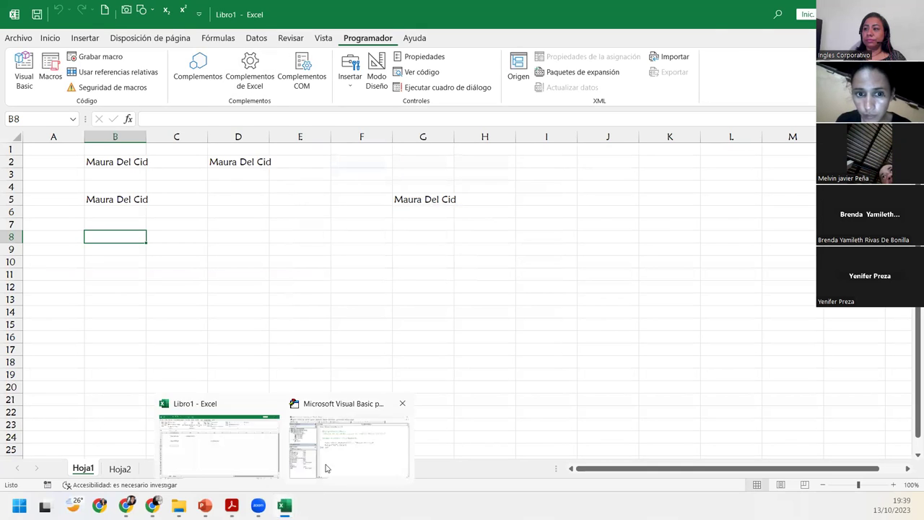
{"action": "mouse_move", "coordinate": [284, 506]}
{"action": "left_click", "coordinate": [348, 457]}
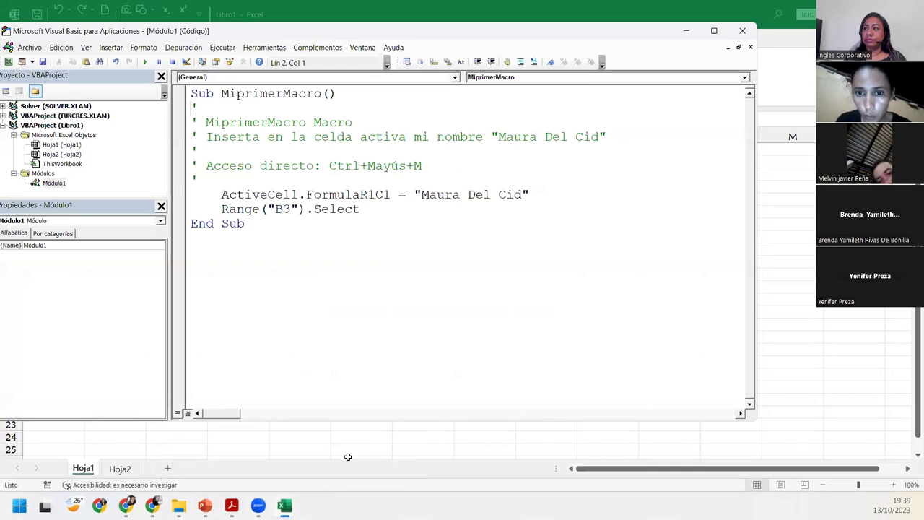
{"action": "left_click", "coordinate": [717, 31]}
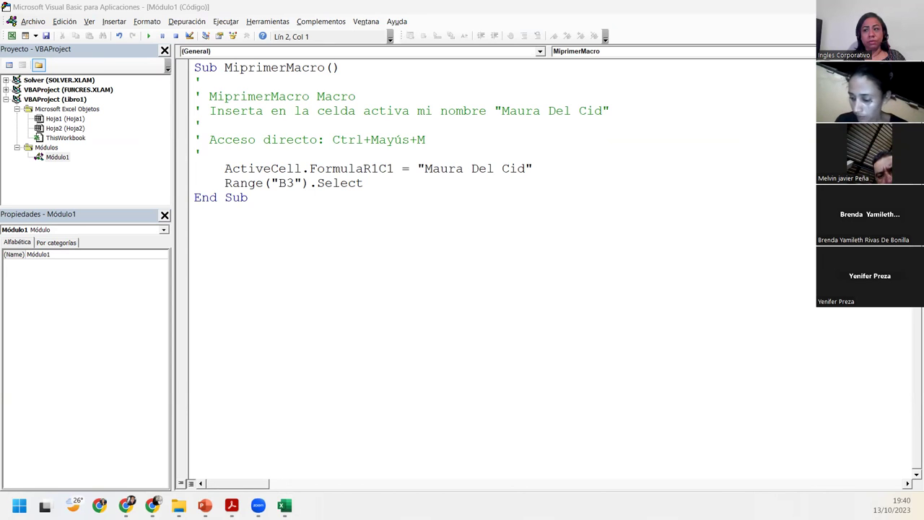
{"action": "mouse_move", "coordinate": [283, 506]}
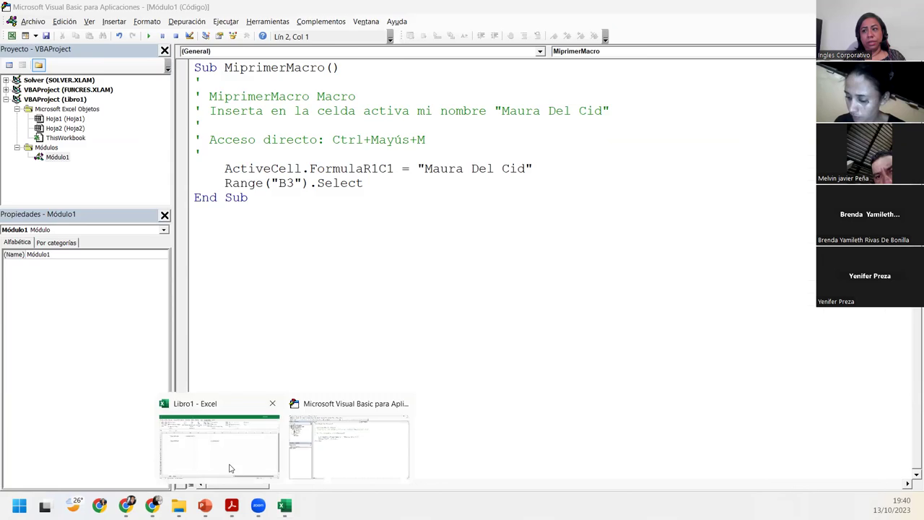
Switch between the VBA editor and Excel a few times, ending on Libro1
{"action": "left_click", "coordinate": [230, 465]}
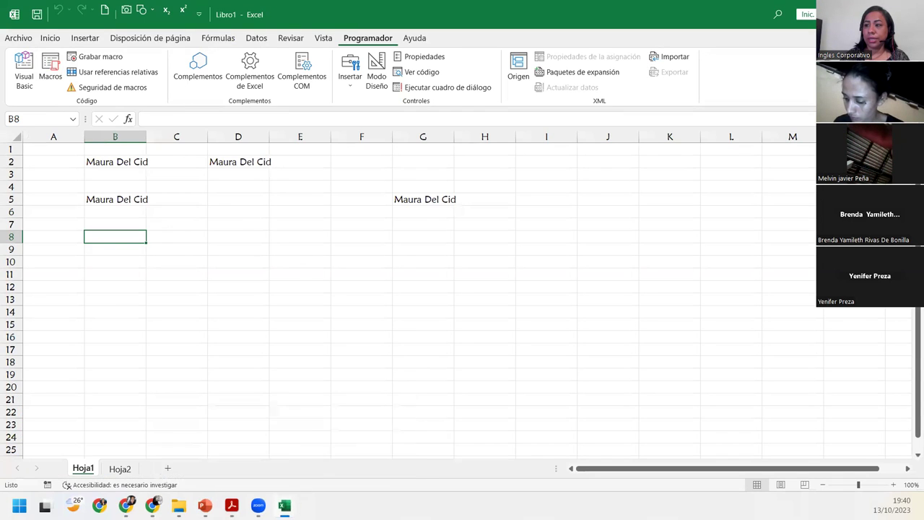
{"action": "mouse_move", "coordinate": [349, 440]}
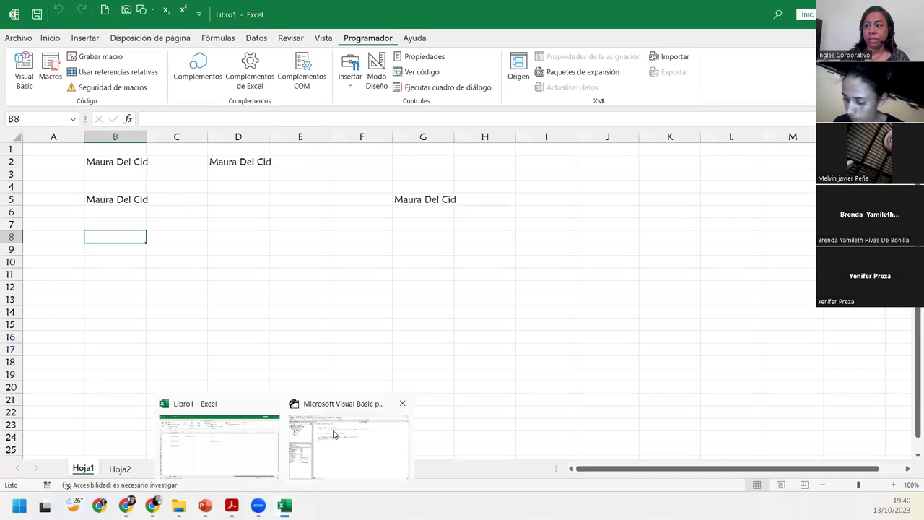
{"action": "left_click", "coordinate": [334, 434]}
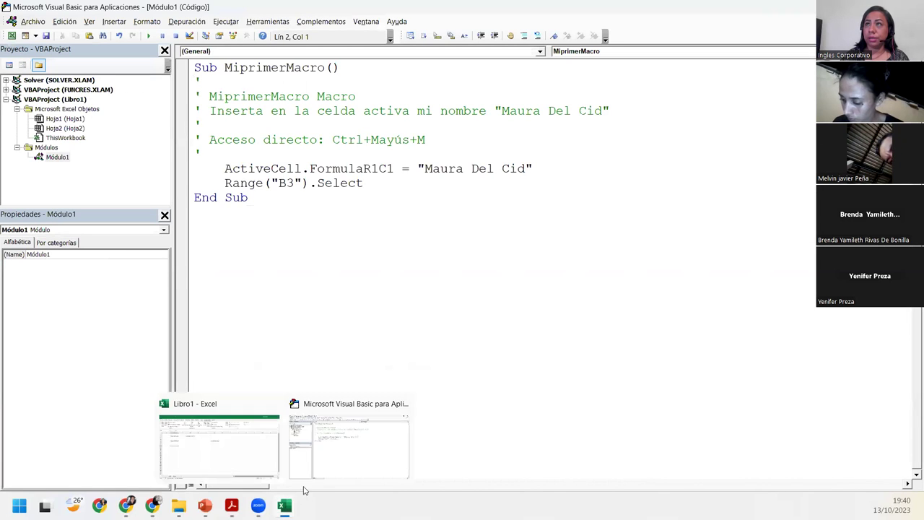
{"action": "left_click", "coordinate": [243, 447]}
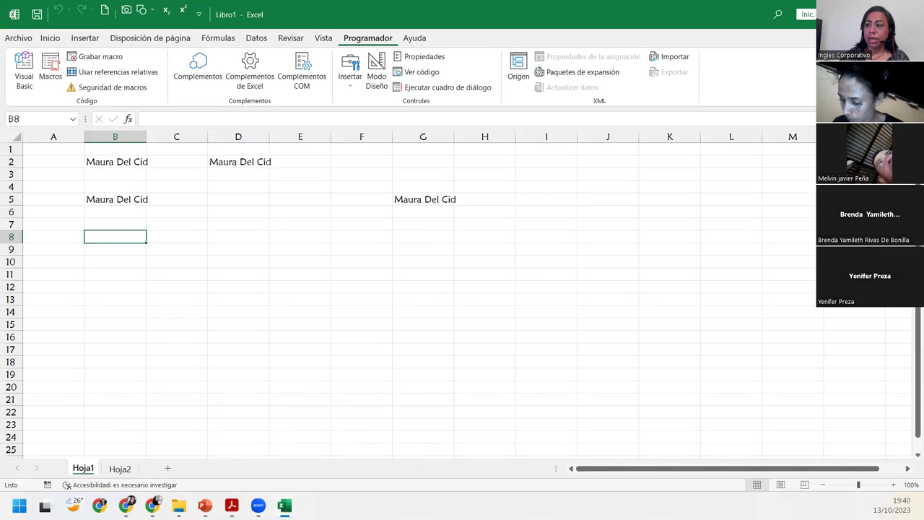
{"action": "mouse_move", "coordinate": [284, 506]}
{"action": "left_click", "coordinate": [325, 458]}
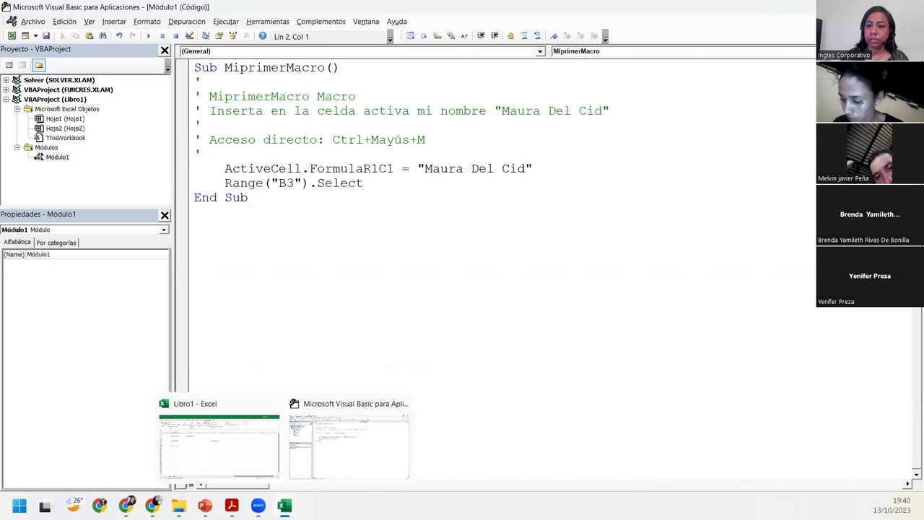
{"action": "left_click", "coordinate": [257, 449]}
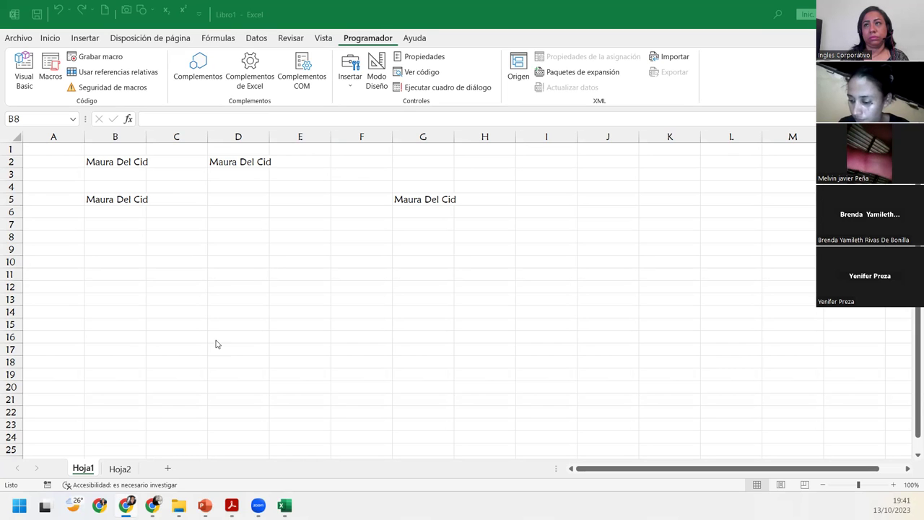
Close the Macro dialog and select VBAProject (Libro1) in the VBA editor's project tree
{"action": "left_click", "coordinate": [114, 237]}
{"action": "left_click", "coordinate": [50, 69]}
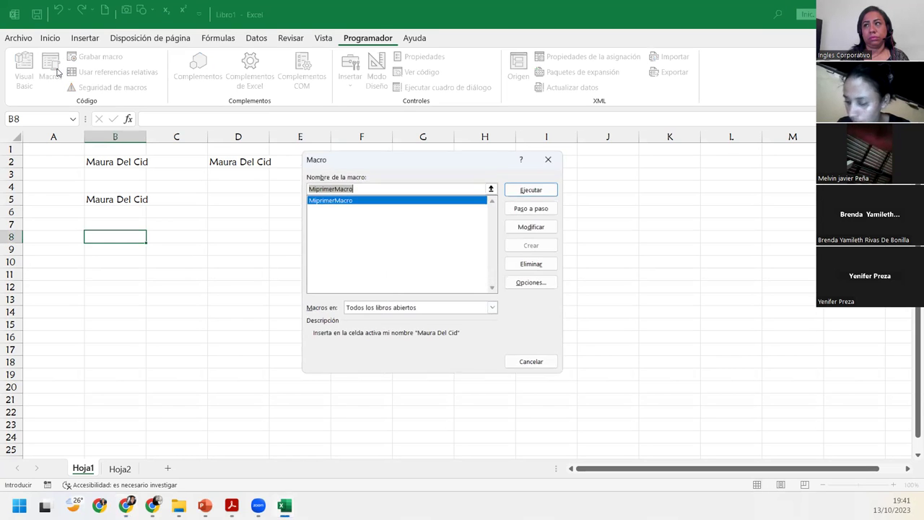
{"action": "left_click_drag", "start_coordinate": [398, 159], "coordinate": [270, 160]}
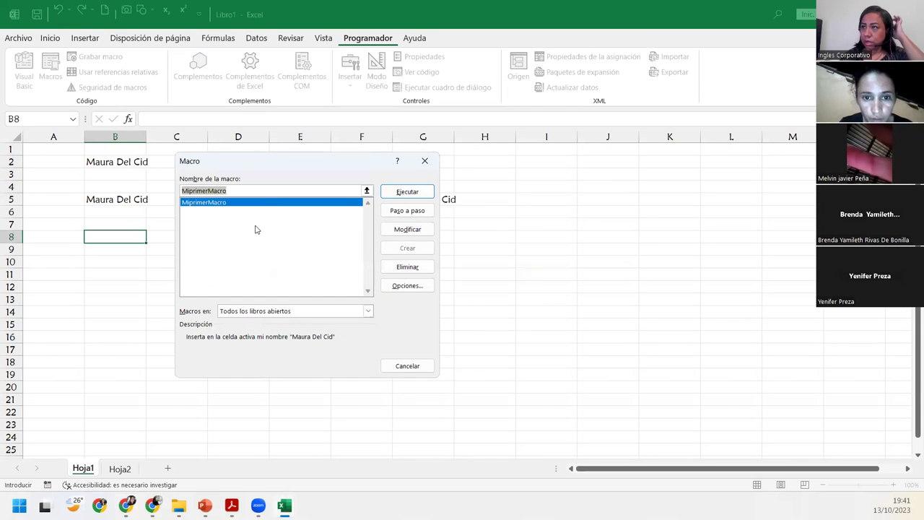
{"action": "left_click", "coordinate": [423, 163]}
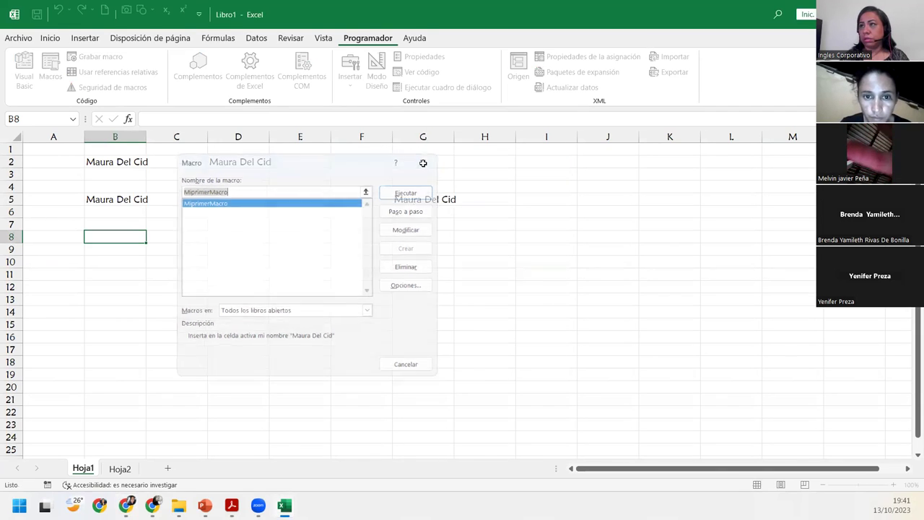
{"action": "mouse_move", "coordinate": [283, 507]}
{"action": "left_click", "coordinate": [338, 448]}
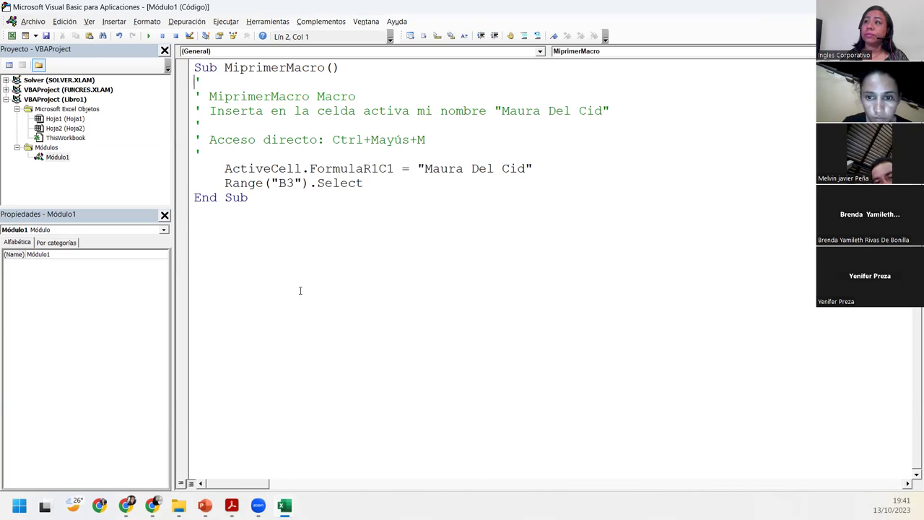
{"action": "left_click", "coordinate": [39, 100]}
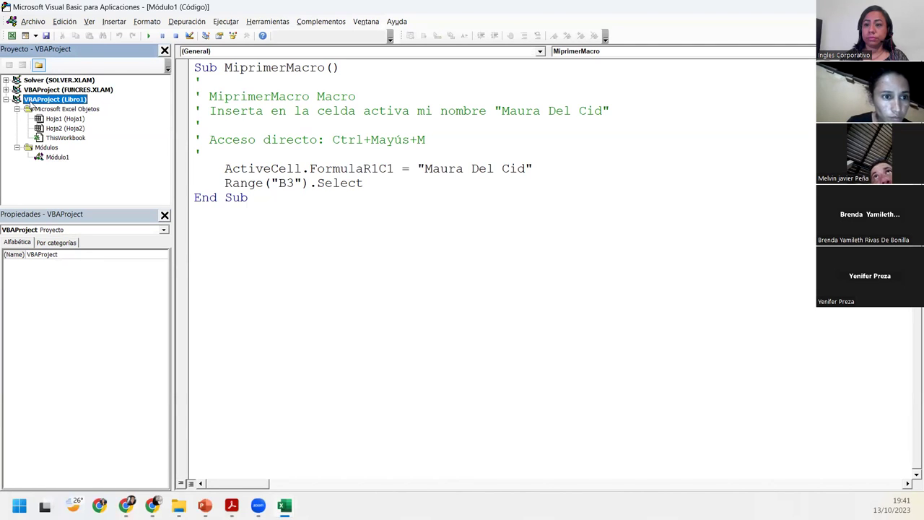
Look through the Ver menu without choosing anything, then return to the Libro1 workbook
{"action": "left_click", "coordinate": [89, 21]}
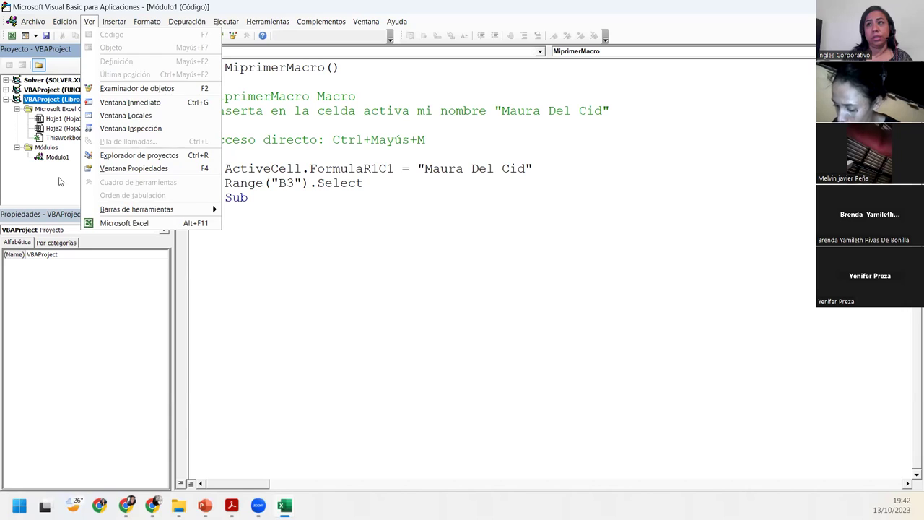
{"action": "left_click", "coordinate": [62, 165]}
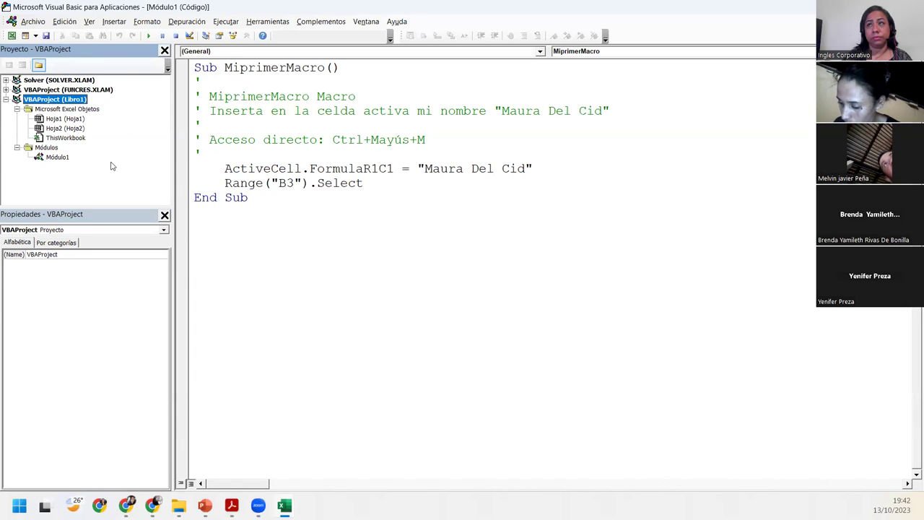
{"action": "left_click", "coordinate": [90, 22]}
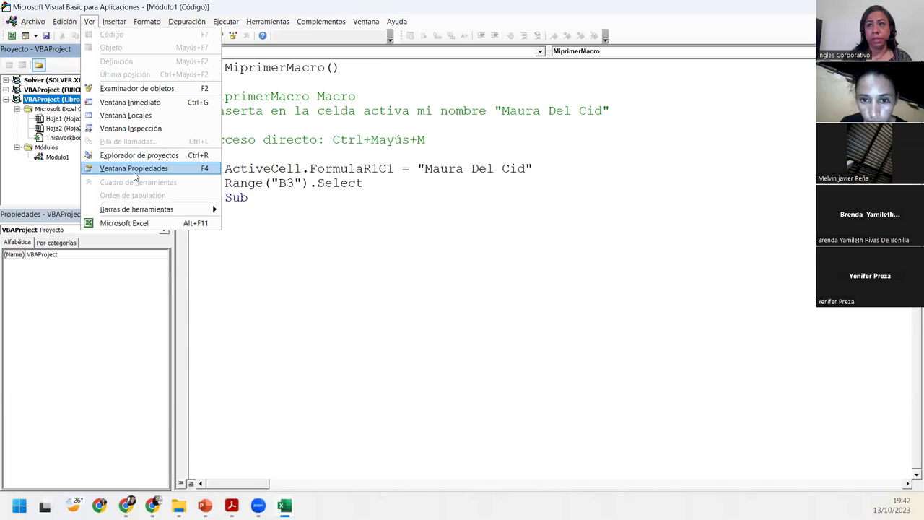
{"action": "left_click", "coordinate": [43, 330]}
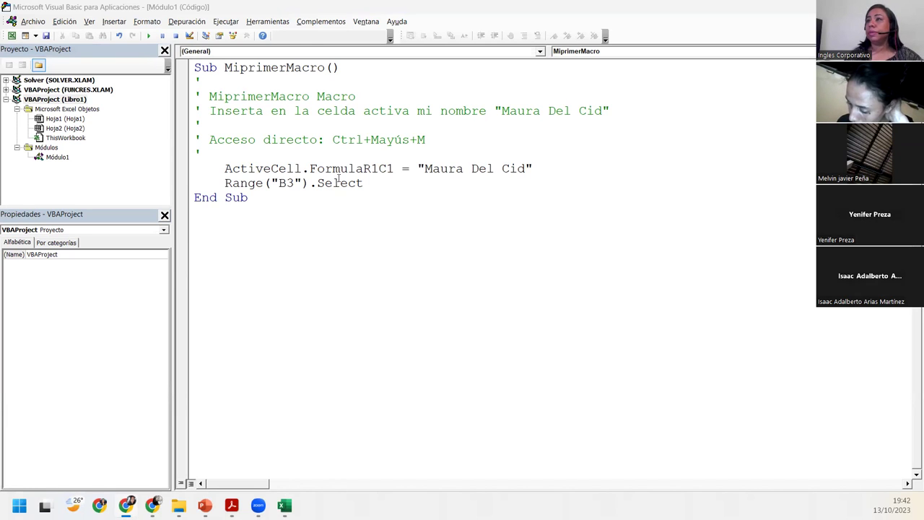
{"action": "left_click", "coordinate": [433, 449]}
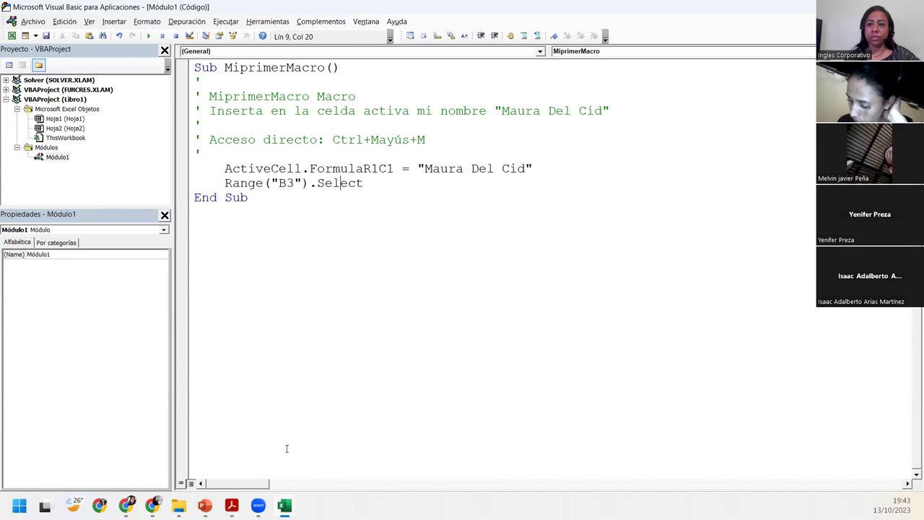
{"action": "mouse_move", "coordinate": [285, 505]}
{"action": "left_click", "coordinate": [206, 446]}
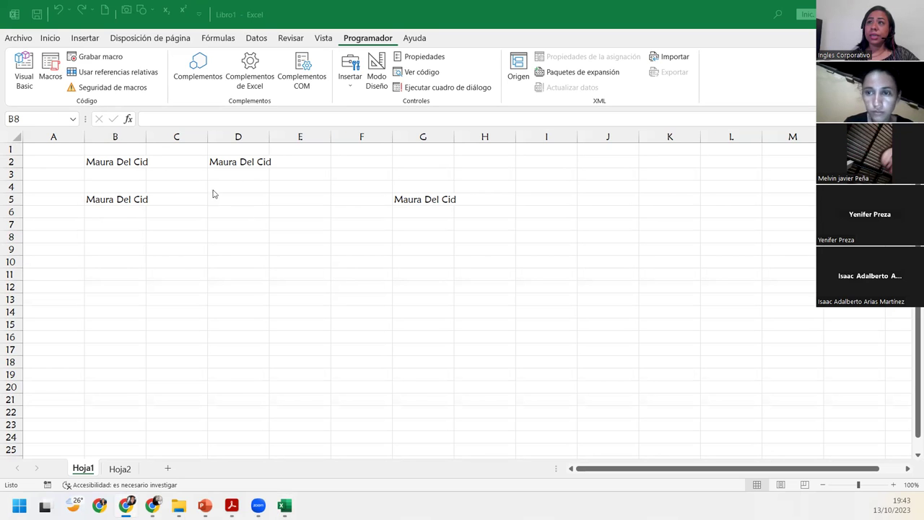
{"action": "left_click", "coordinate": [18, 38]}
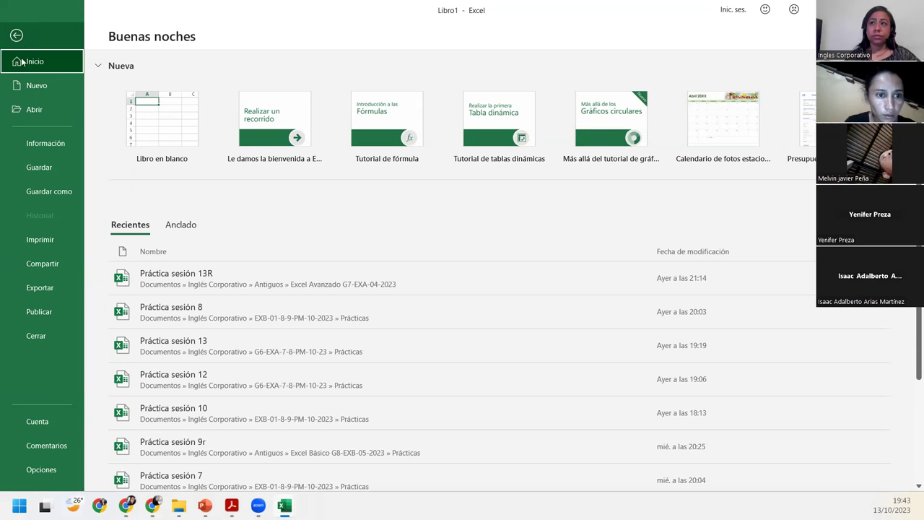
{"action": "left_click", "coordinate": [49, 192]}
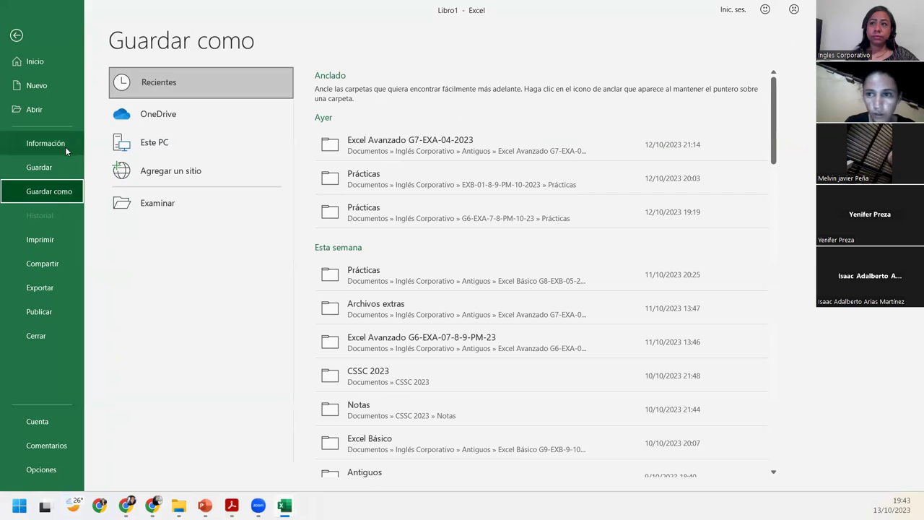
{"action": "left_click", "coordinate": [175, 202]}
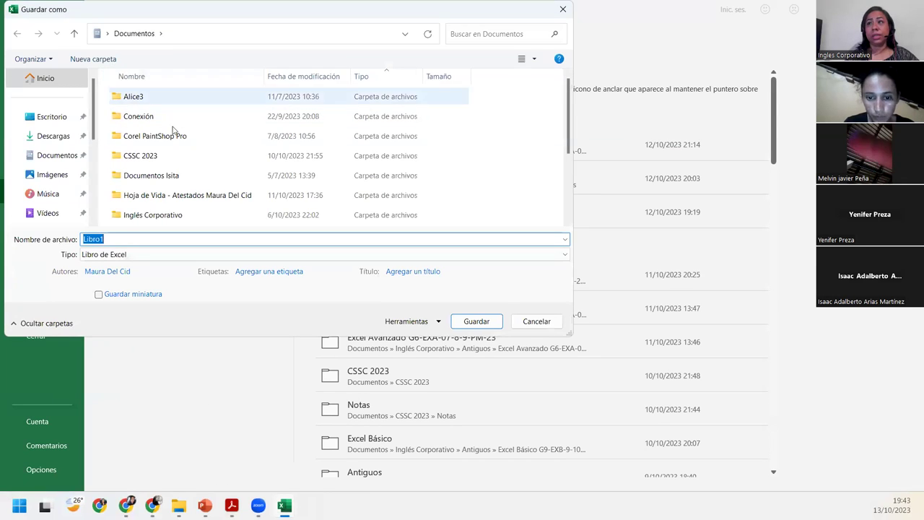
{"action": "left_click", "coordinate": [158, 215]}
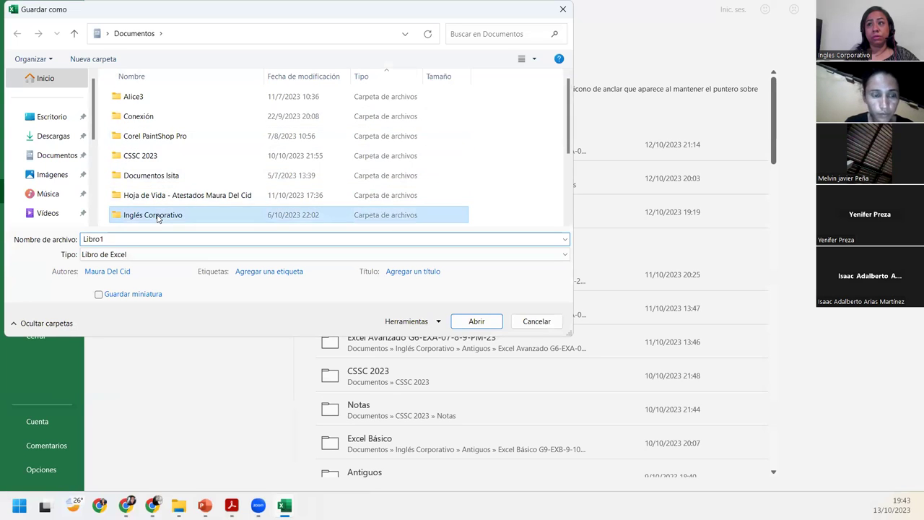
{"action": "double_click", "coordinate": [158, 216]}
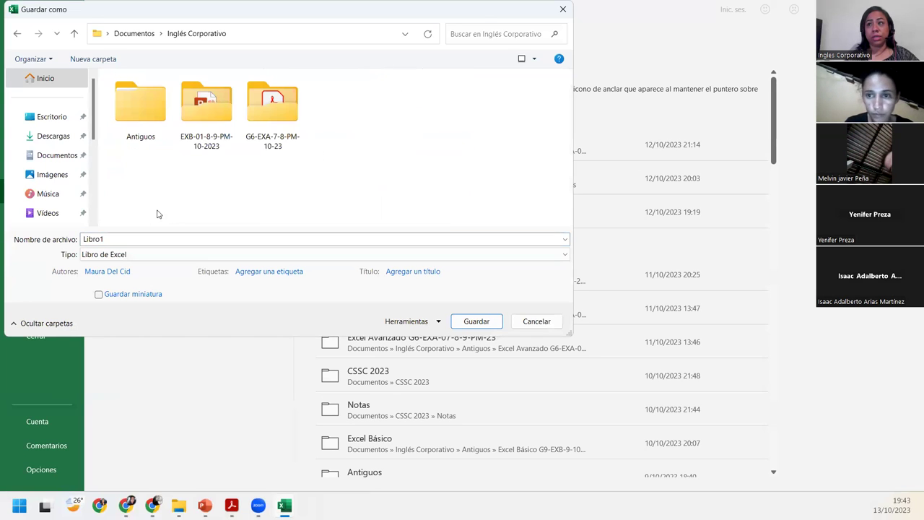
{"action": "double_click", "coordinate": [252, 114]}
{"action": "left_click", "coordinate": [159, 99]}
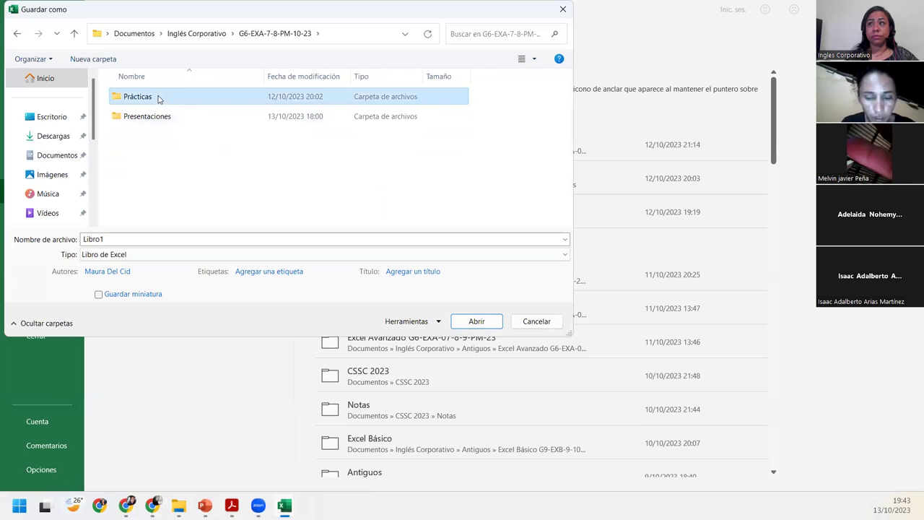
{"action": "double_click", "coordinate": [159, 97]}
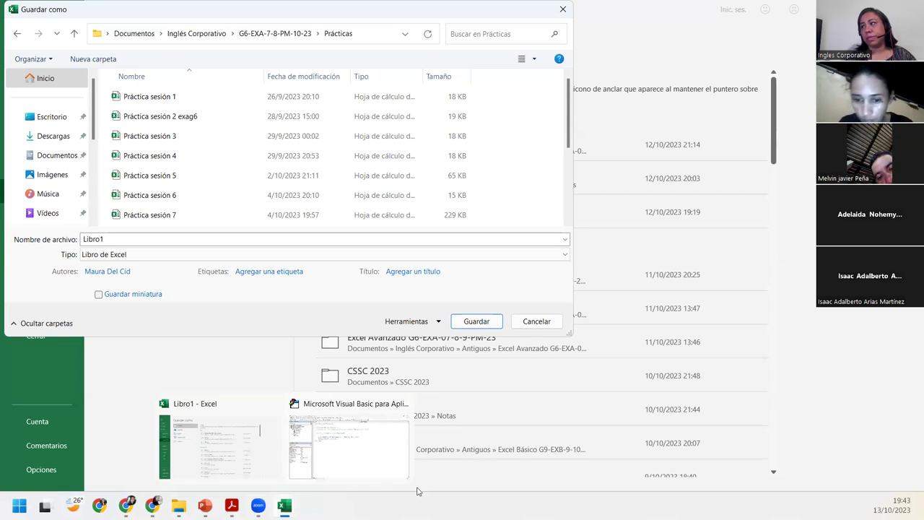
{"action": "left_click", "coordinate": [546, 327]}
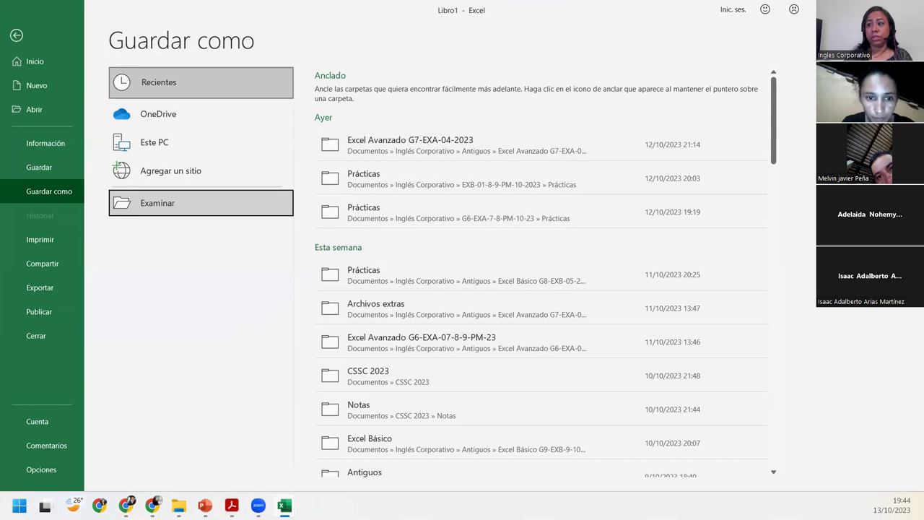
{"action": "key", "text": "Escape"}
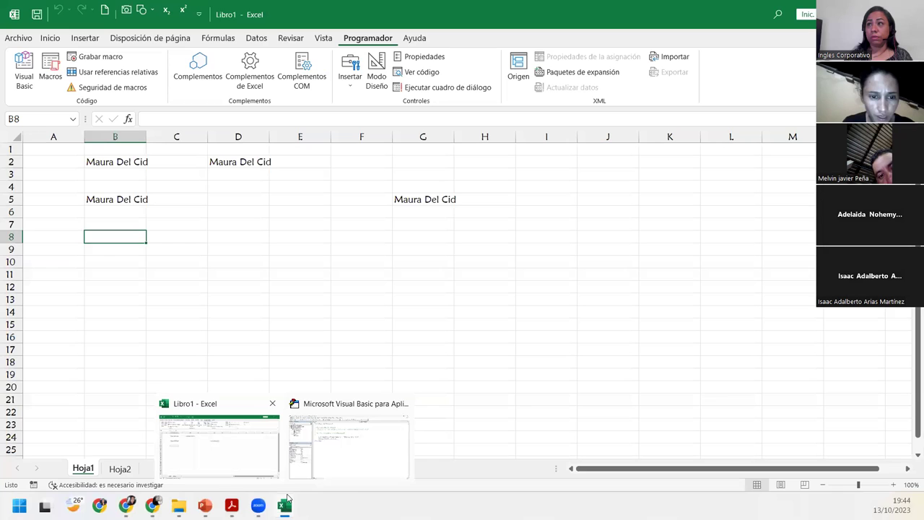
{"action": "left_click", "coordinate": [349, 442]}
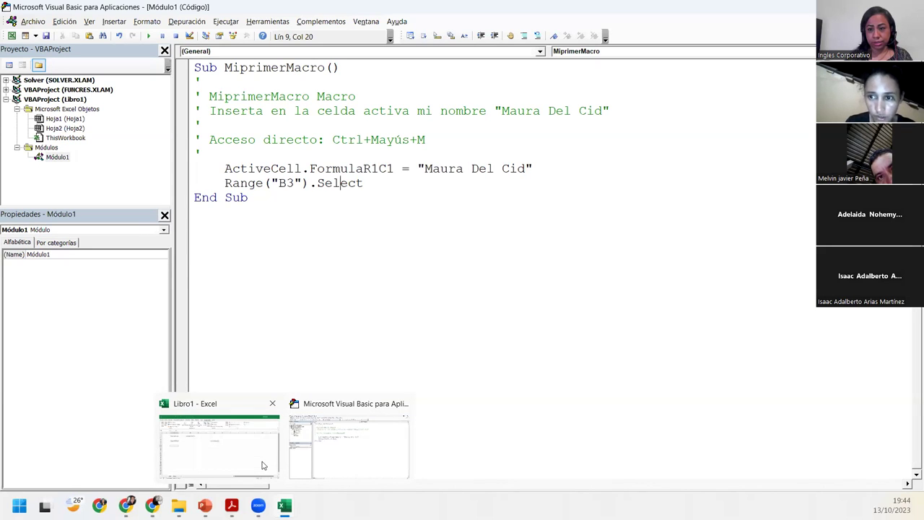
{"action": "left_click", "coordinate": [215, 446]}
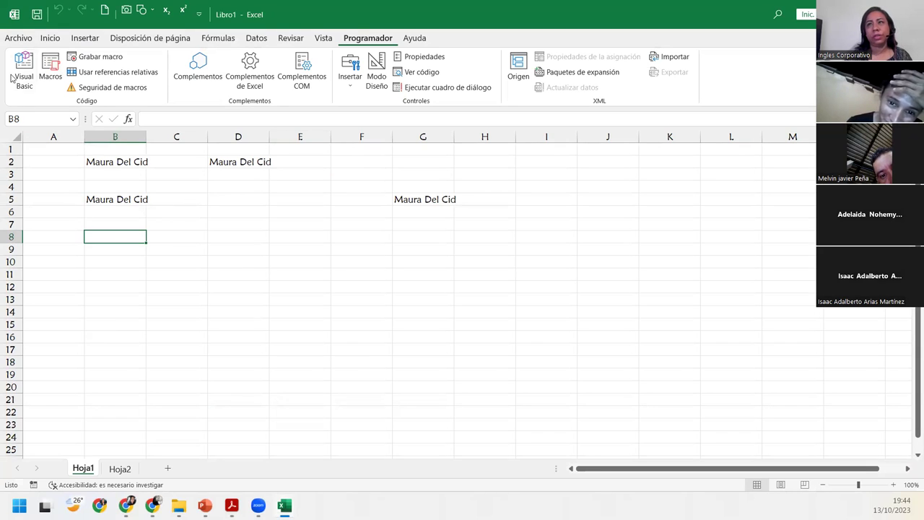
In Save As, browse to Inglés Corporativo > G6-EXA-7-8-PM-10-23 > Prácticas
{"action": "left_click", "coordinate": [17, 38]}
{"action": "left_click", "coordinate": [49, 191]}
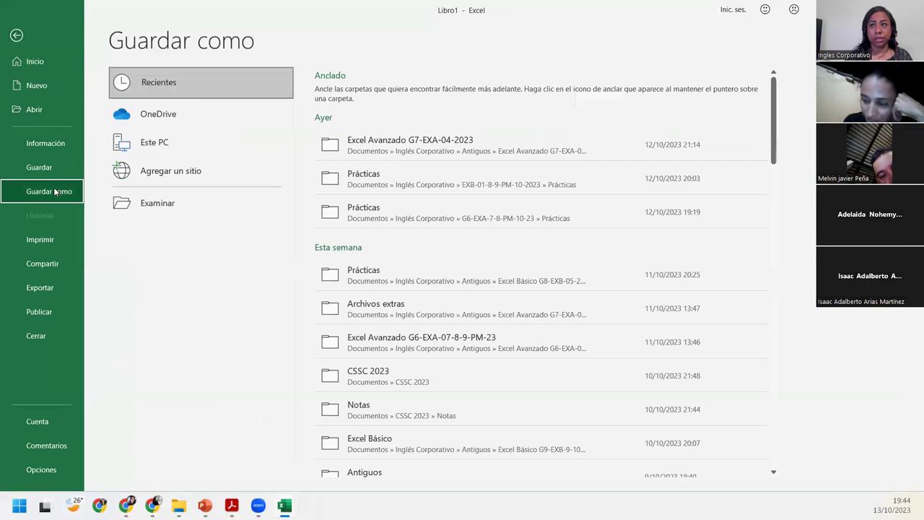
{"action": "left_click", "coordinate": [127, 205]}
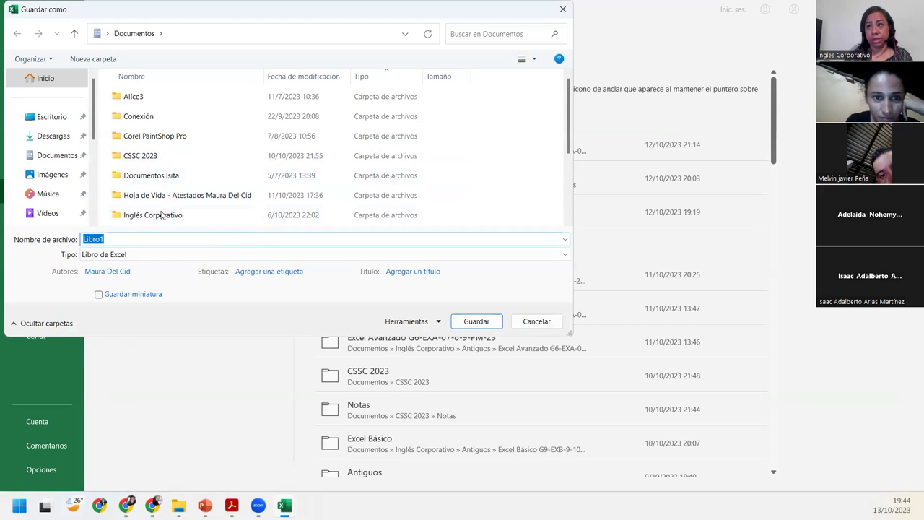
{"action": "mouse_move", "coordinate": [153, 214]}
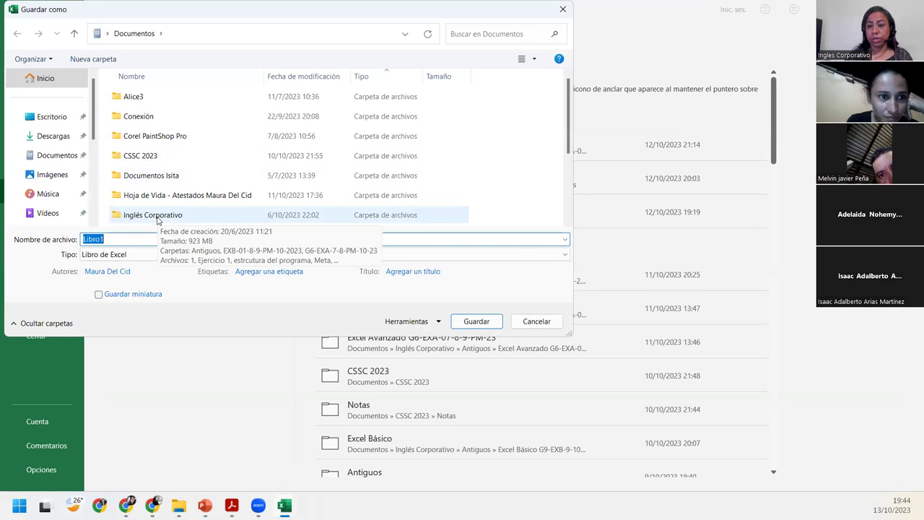
{"action": "double_click", "coordinate": [157, 216]}
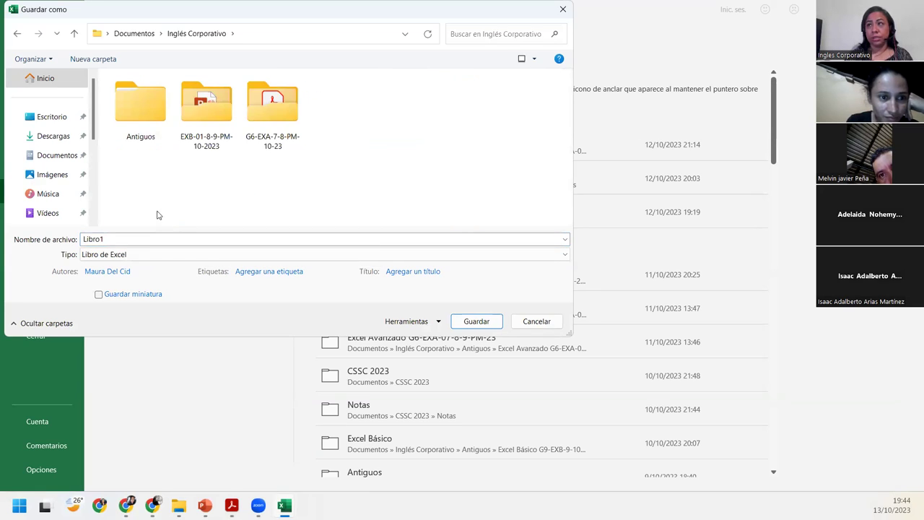
{"action": "double_click", "coordinate": [285, 145]}
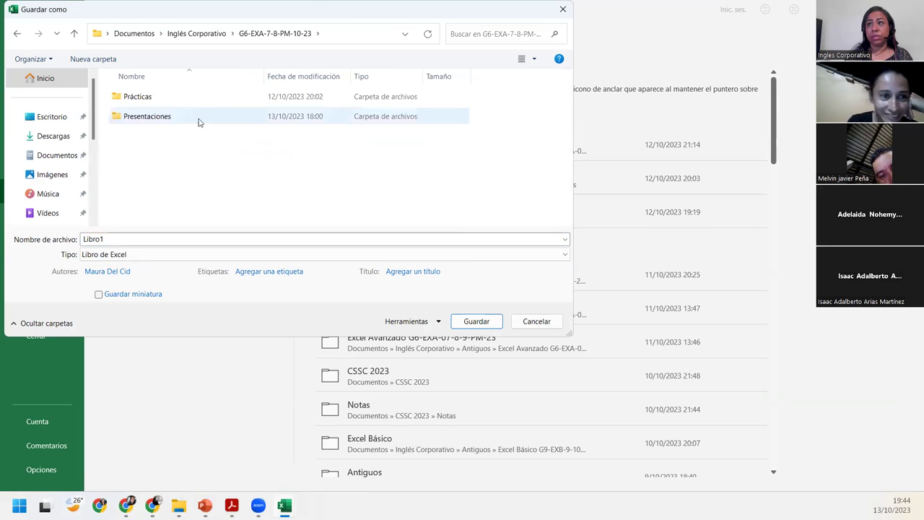
{"action": "double_click", "coordinate": [159, 99]}
{"action": "scroll", "coordinate": [206, 147], "scroll_direction": "down", "scroll_amount": 3}
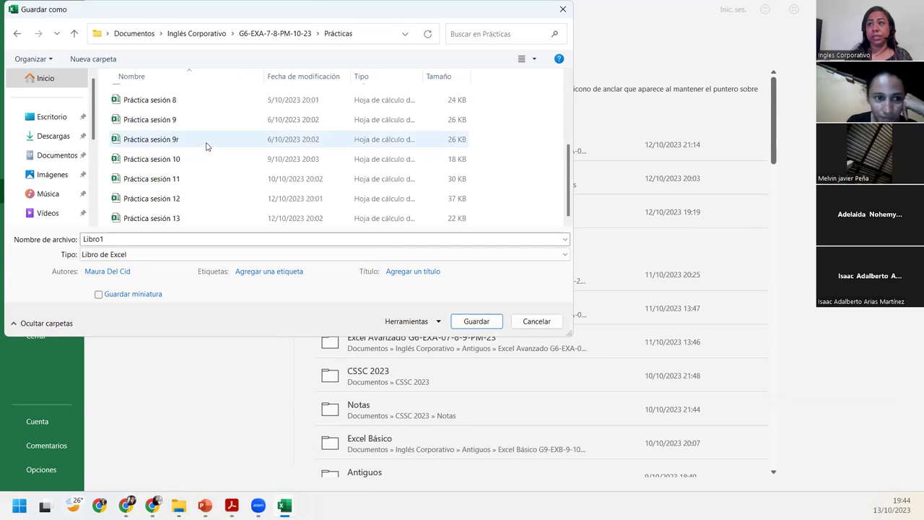
Enter the file name 'Práctica sesión 14 - Macro' based on Práctica sesión 13
{"action": "left_click", "coordinate": [119, 219]}
{"action": "left_click", "coordinate": [145, 241]}
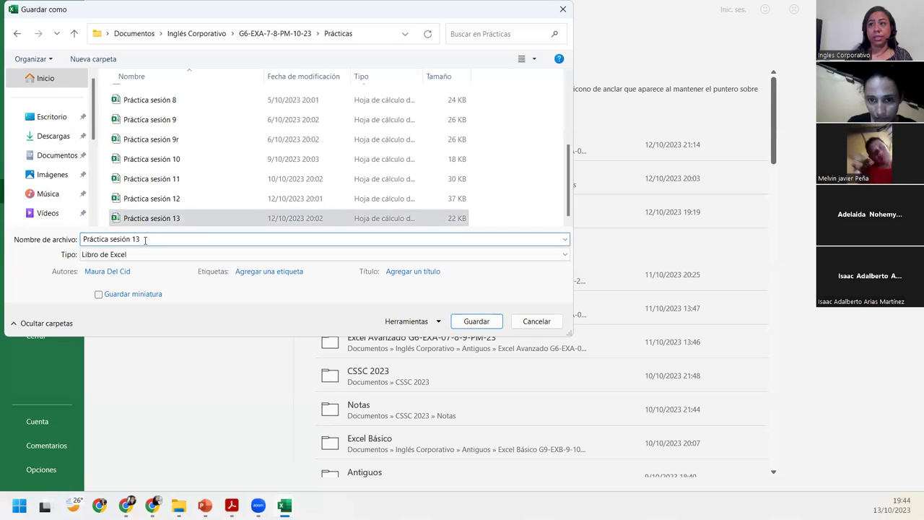
{"action": "key", "text": "BackSpace"}
{"action": "type", "text": "4 -"}
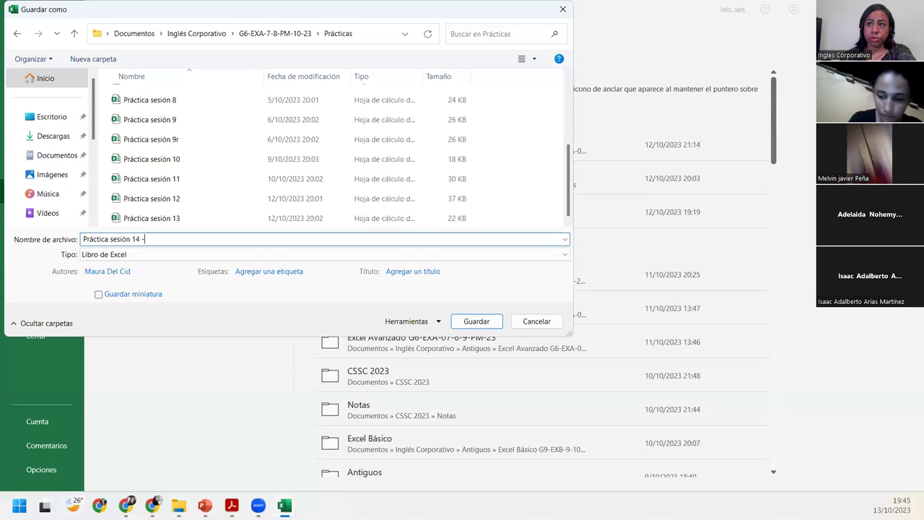
{"action": "type", "text": "os"}
{"action": "key", "text": "BackSpace"}
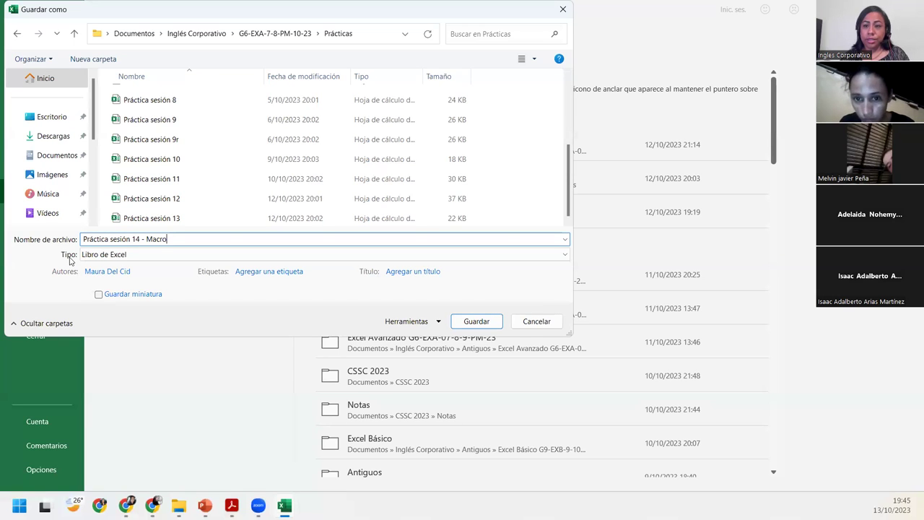
Save as 'Libro de Excel habilitado para macros' (Práctica sesión 14 - Macro.xlsm)
{"action": "left_click", "coordinate": [127, 255]}
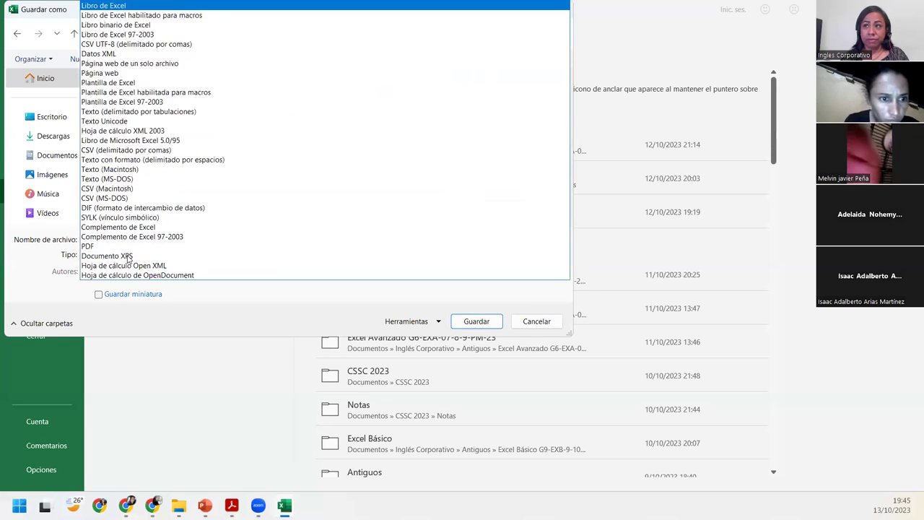
{"action": "left_click", "coordinate": [206, 15]}
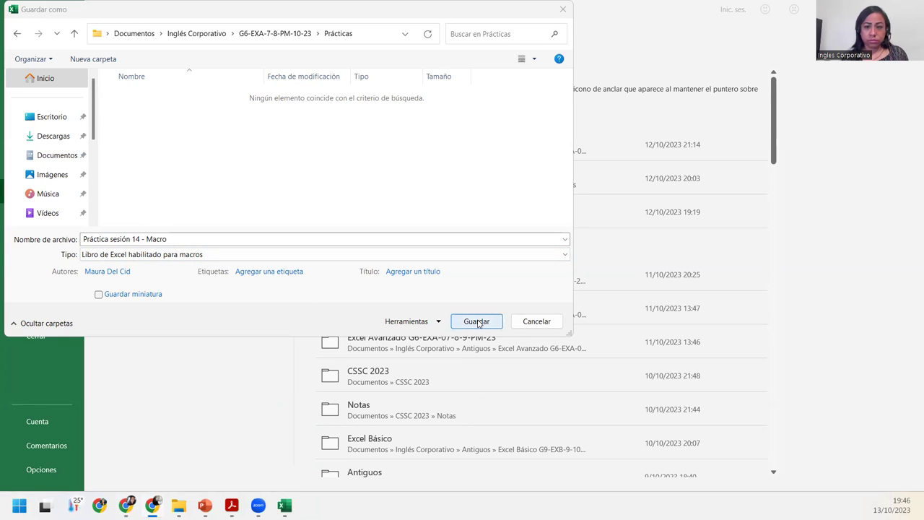
{"action": "left_click", "coordinate": [477, 323]}
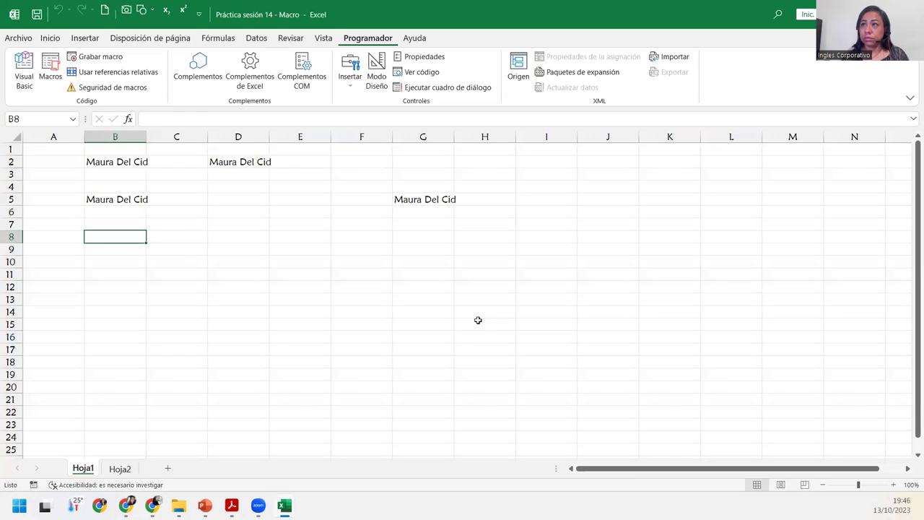
{"action": "mouse_move", "coordinate": [285, 505]}
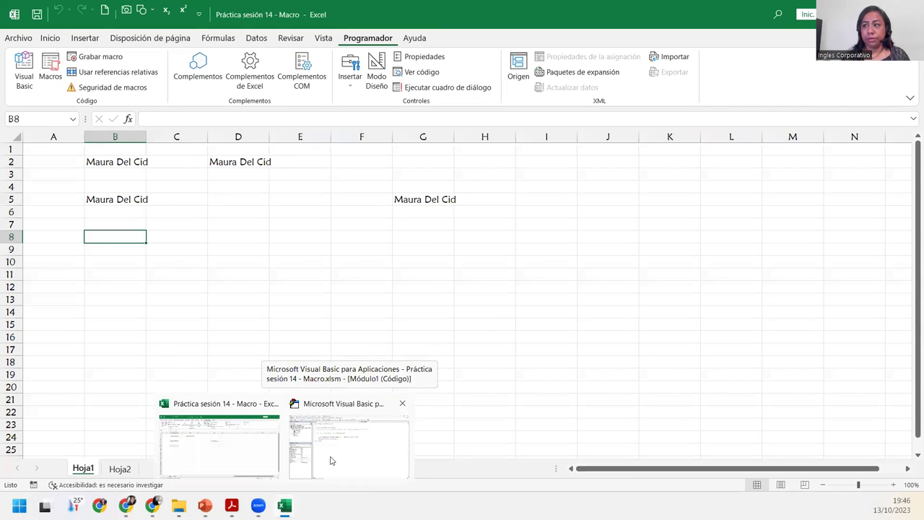
In the VBA editor, highlight MiprimerMacro's Sub line, its name, and the whole macro body
{"action": "left_click", "coordinate": [331, 461]}
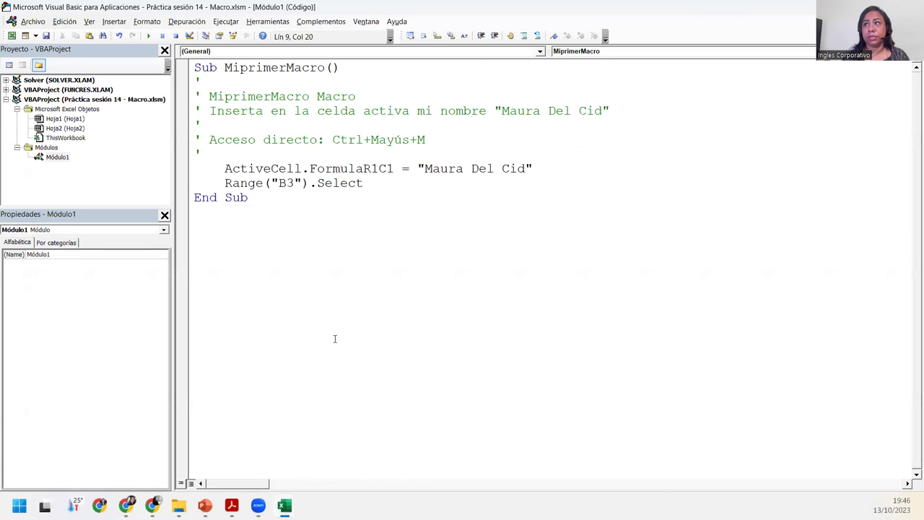
{"action": "left_click", "coordinate": [393, 183]}
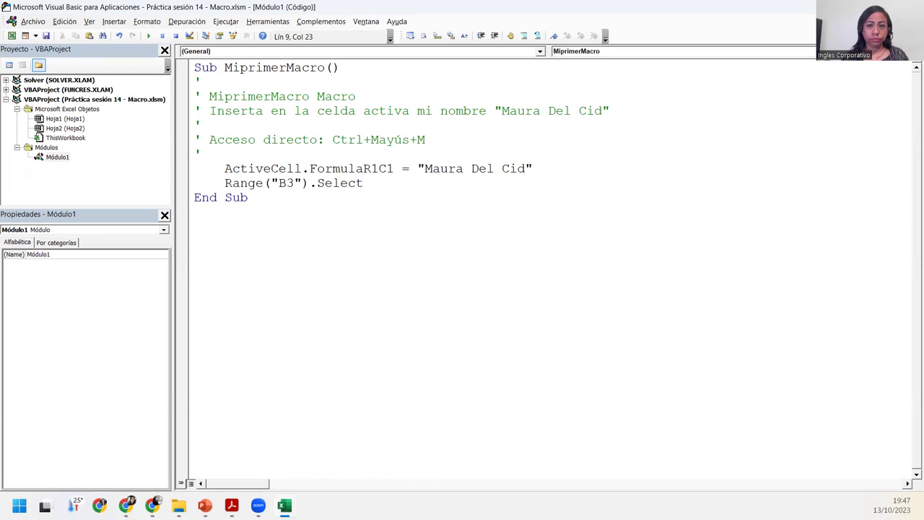
{"action": "key", "text": "alt+F11"}
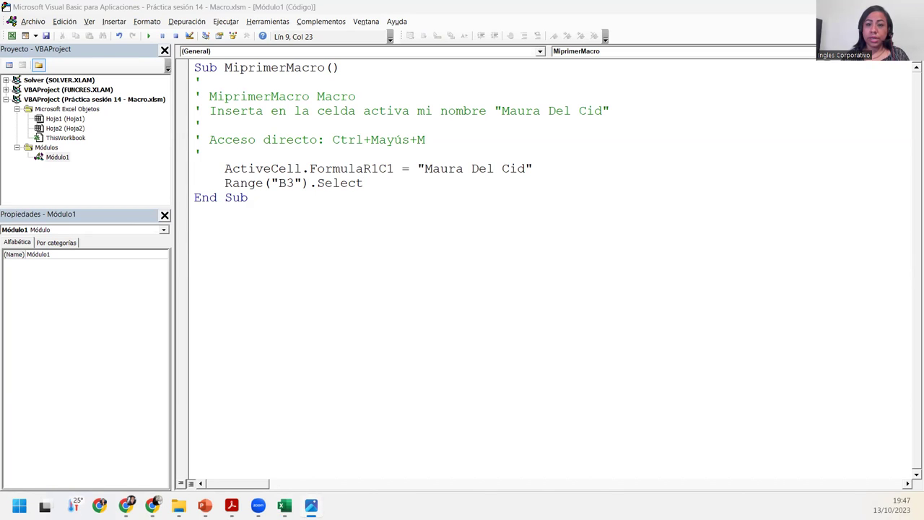
{"action": "left_click", "coordinate": [331, 183]}
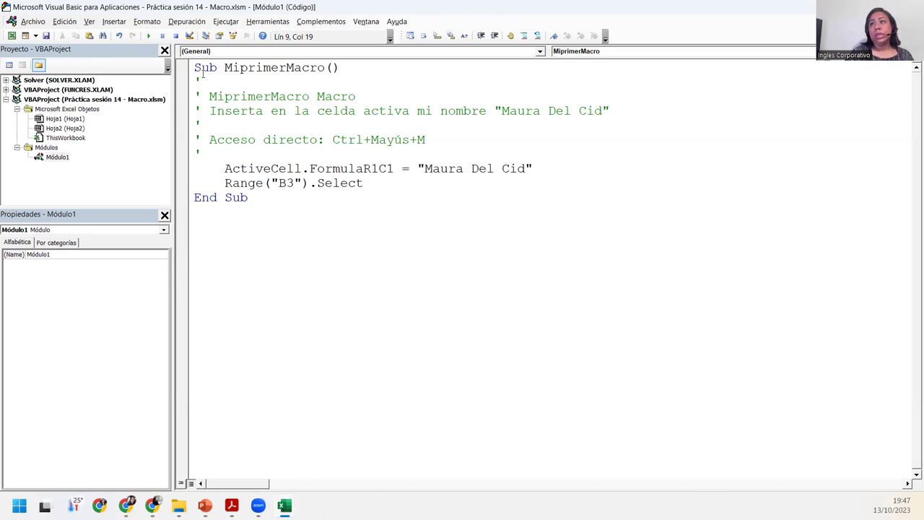
{"action": "left_click_drag", "start_coordinate": [194, 68], "coordinate": [355, 68]}
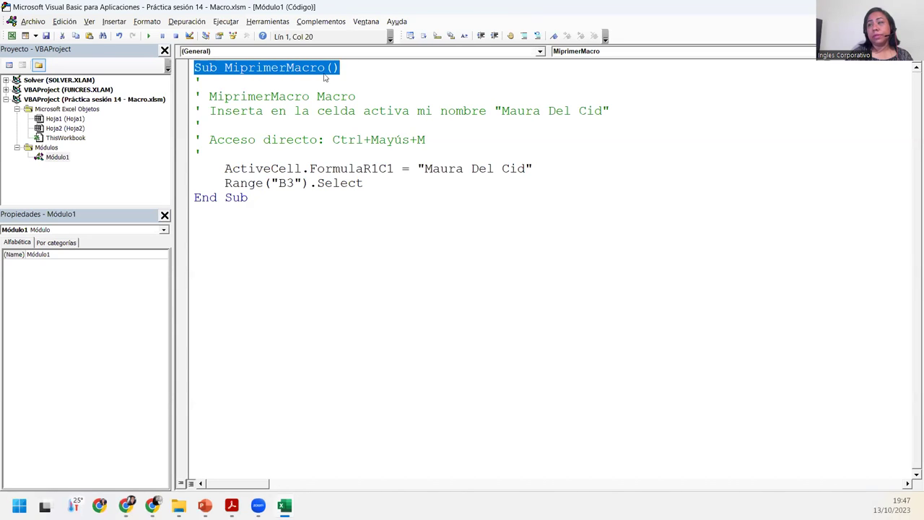
{"action": "left_click", "coordinate": [243, 69]}
{"action": "left_click_drag", "start_coordinate": [224, 67], "coordinate": [324, 67]}
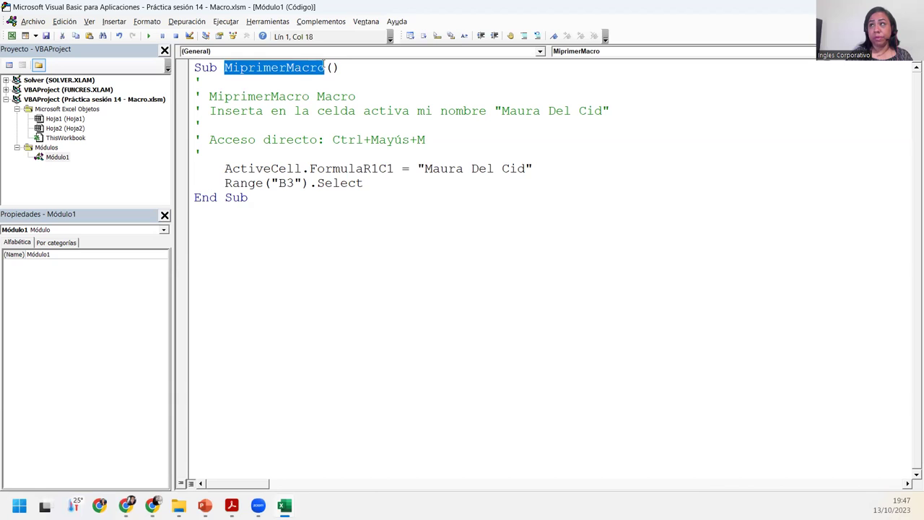
{"action": "left_click", "coordinate": [195, 68]}
{"action": "left_click_drag", "start_coordinate": [195, 68], "coordinate": [354, 203]}
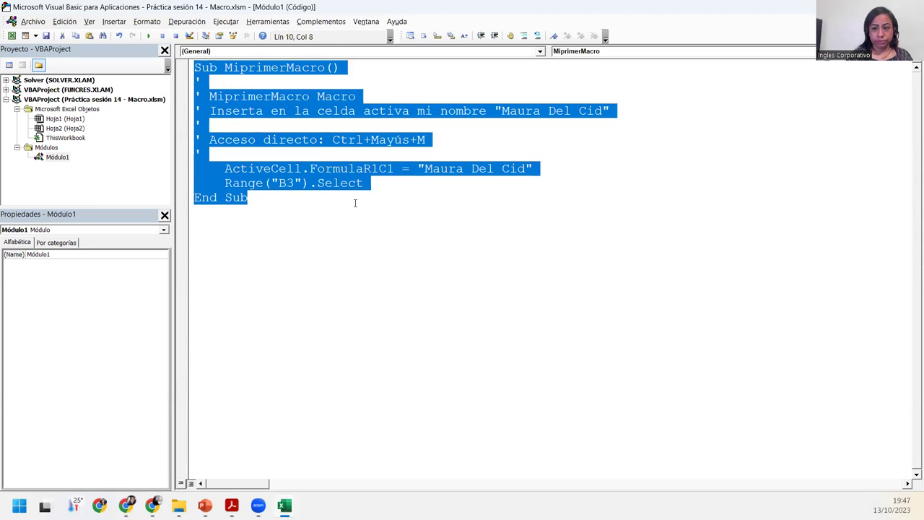
{"action": "left_click", "coordinate": [329, 140]}
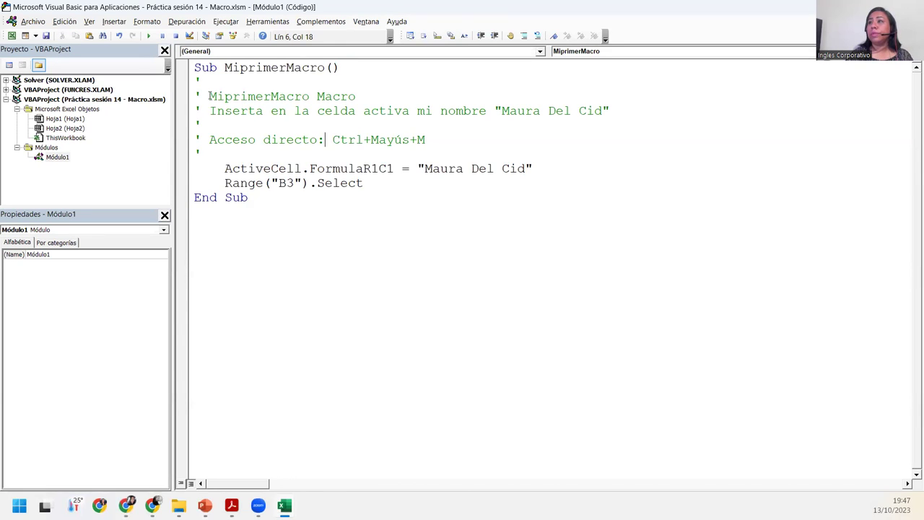
Highlight the description and shortcut comments, the ActiveCell line and the Range("B3").Select line
{"action": "left_click_drag", "start_coordinate": [209, 96], "coordinate": [309, 97]}
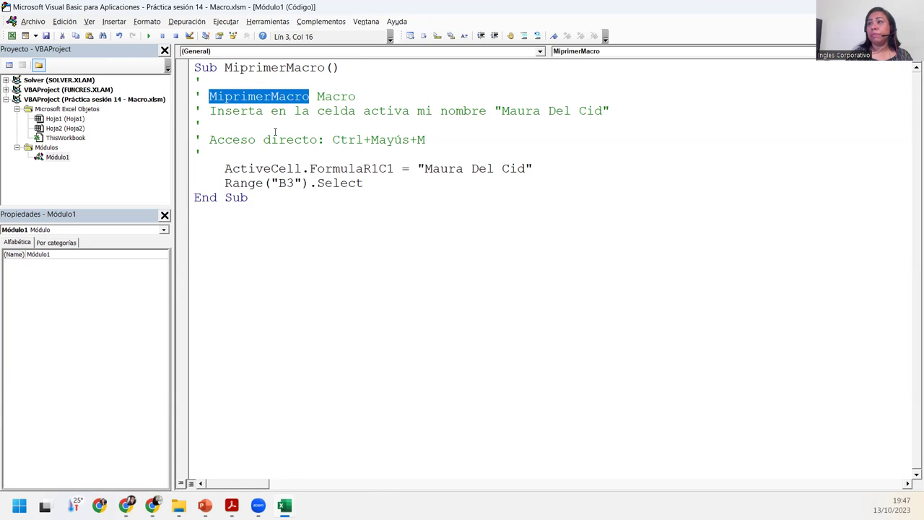
{"action": "mouse_move", "coordinate": [210, 110]}
{"action": "left_mouse_down"}
{"action": "mouse_move", "coordinate": [526, 143]}
{"action": "mouse_move", "coordinate": [617, 111]}
{"action": "left_mouse_up"}
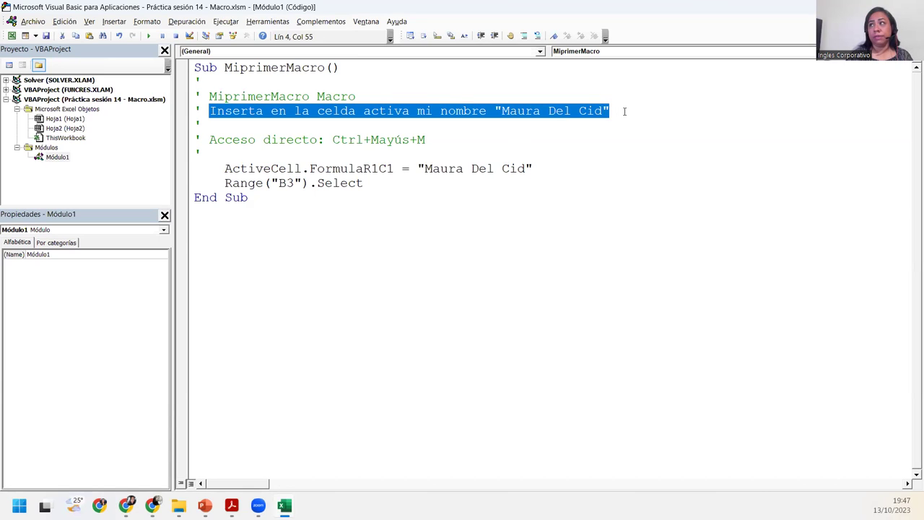
{"action": "left_click", "coordinate": [625, 111]}
{"action": "left_click", "coordinate": [225, 140]}
{"action": "left_click", "coordinate": [426, 139]}
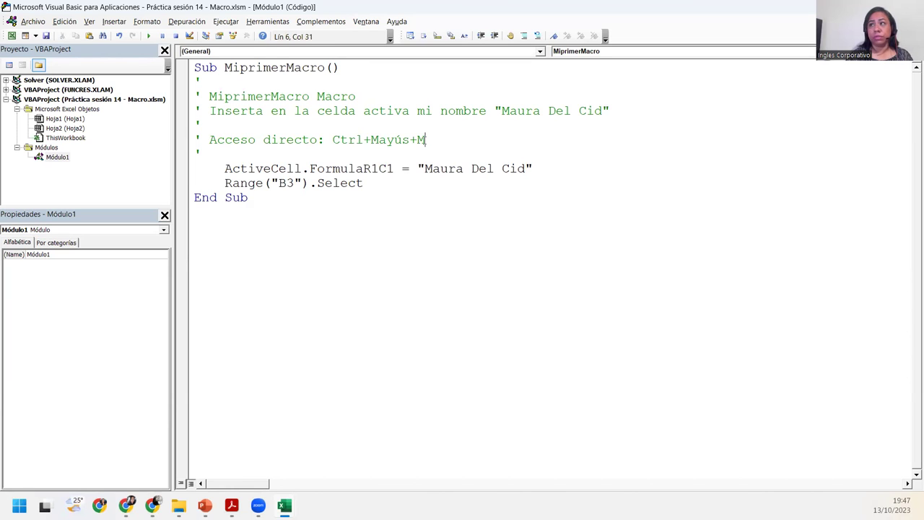
{"action": "mouse_move", "coordinate": [224, 168]}
{"action": "left_mouse_down"}
{"action": "mouse_move", "coordinate": [542, 161]}
{"action": "mouse_move", "coordinate": [549, 170]}
{"action": "left_mouse_up"}
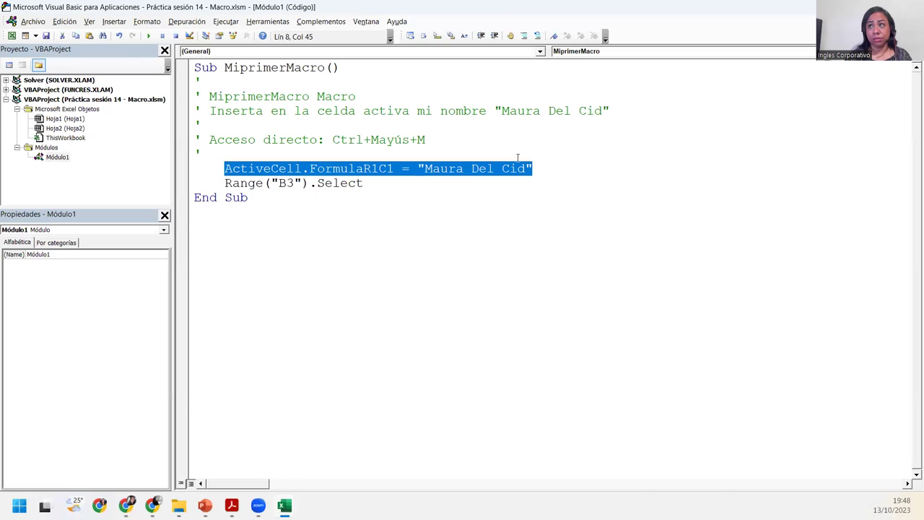
{"action": "left_click_drag", "start_coordinate": [224, 183], "coordinate": [364, 186]}
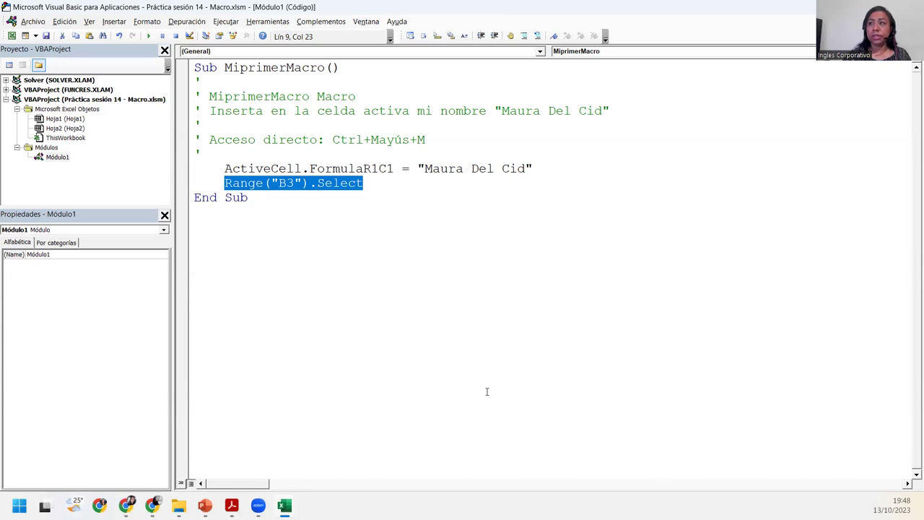
Delete the Range("B3").Select line and replace the surname in the quoted name with a new one
{"action": "key", "text": "Delete"}
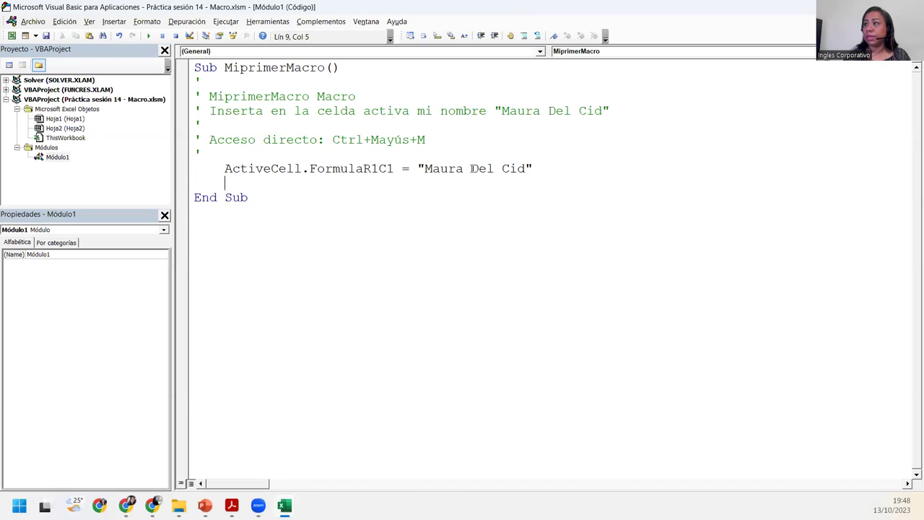
{"action": "left_click_drag", "start_coordinate": [472, 169], "coordinate": [525, 171]}
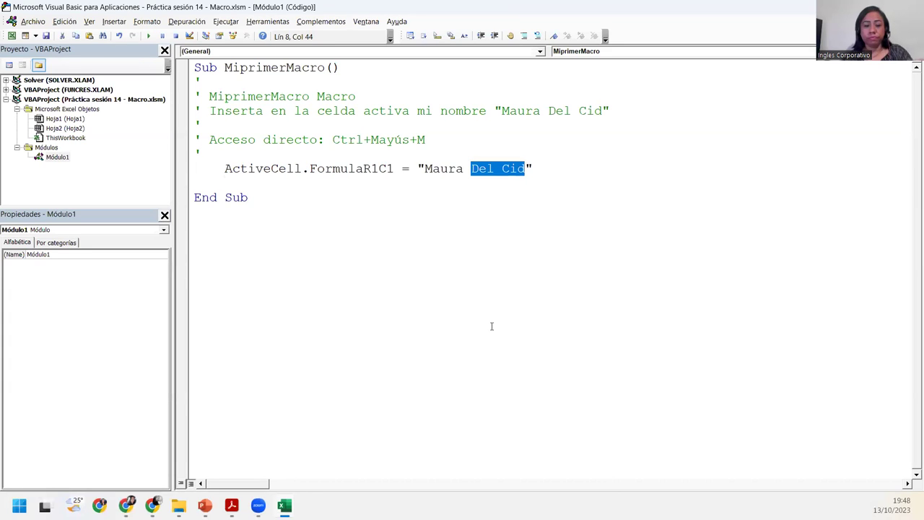
{"action": "type", "text": "Magaña"}
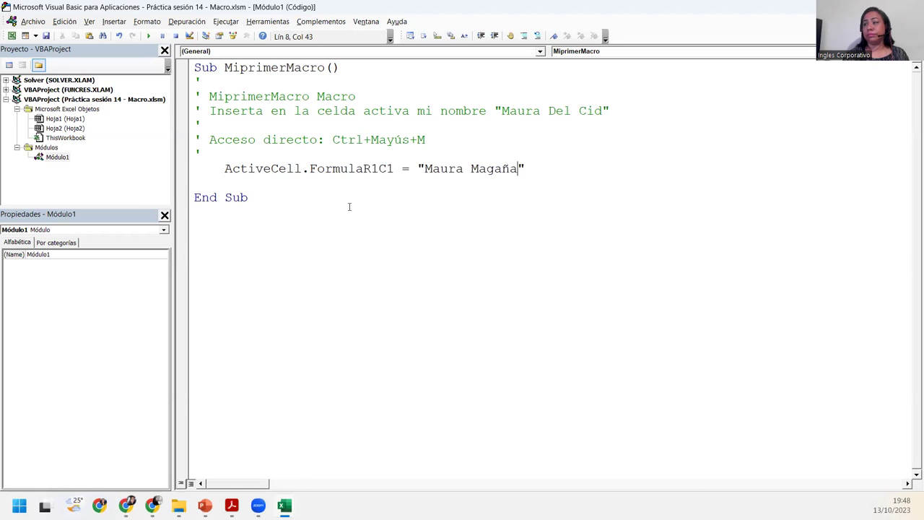
{"action": "left_click", "coordinate": [302, 199]}
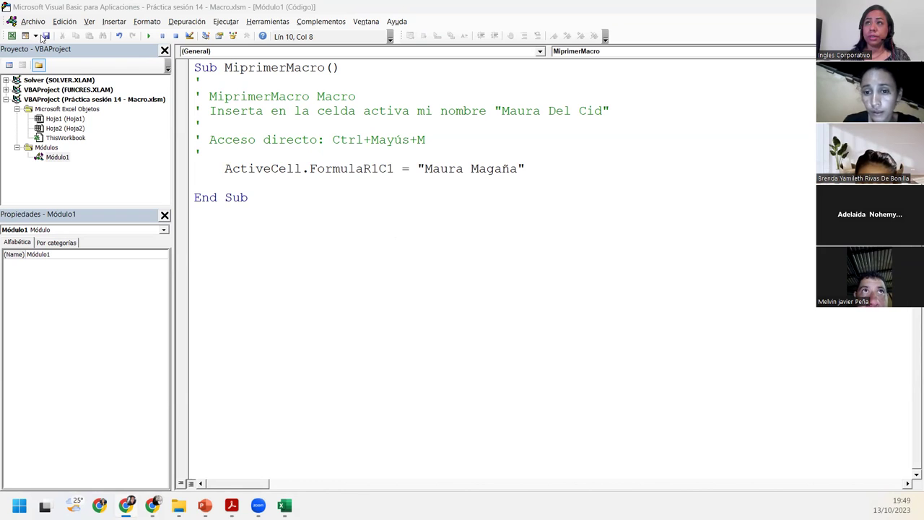
Save the workbook with the edited macro and place the caret on the blank line inside the Sub
{"action": "left_click", "coordinate": [46, 36]}
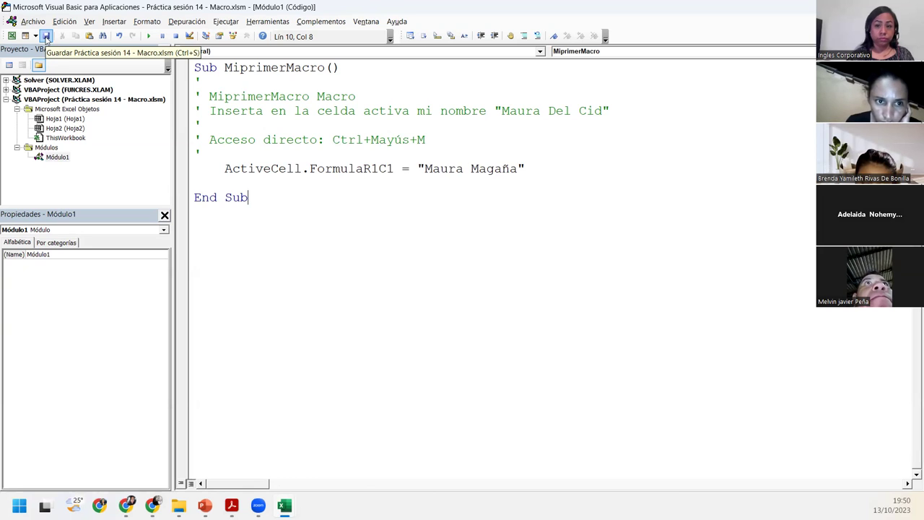
{"action": "left_click", "coordinate": [46, 38]}
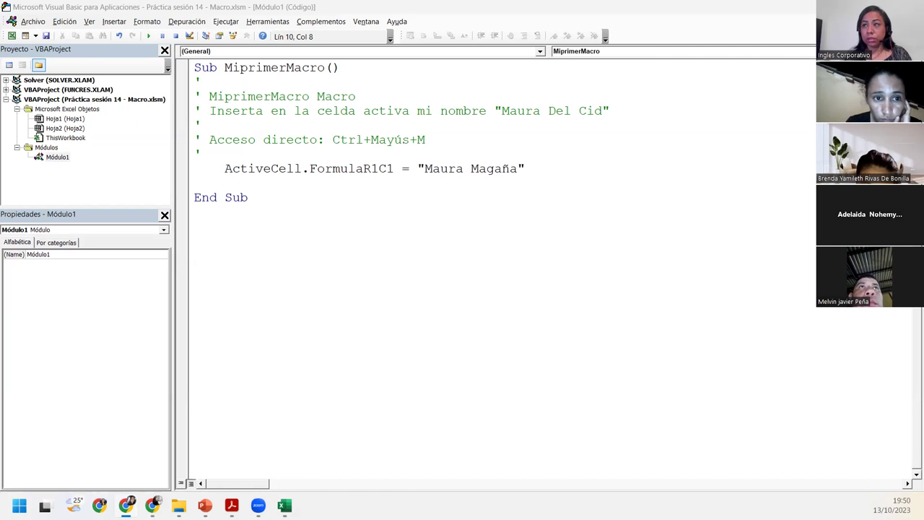
{"action": "left_click", "coordinate": [314, 183]}
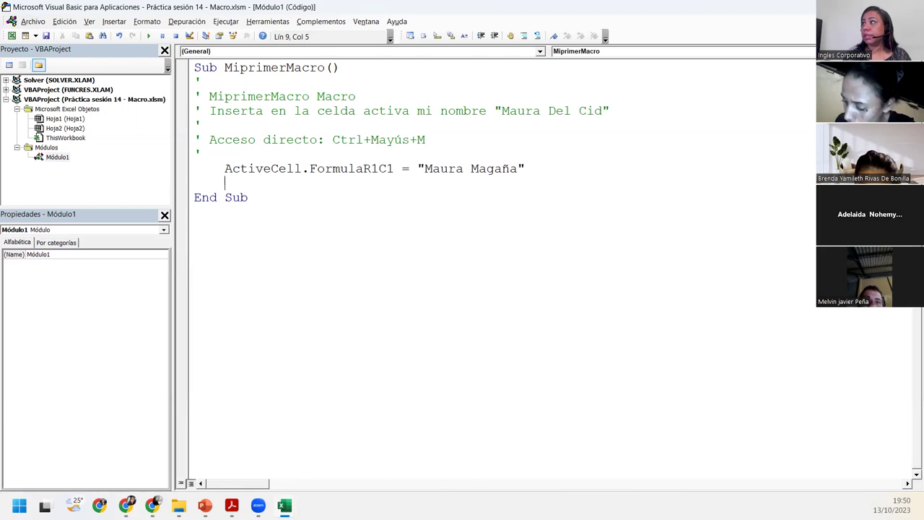
Back on the worksheet, run the macro to fill cells B8 and D5
{"action": "key", "text": "alt+F11"}
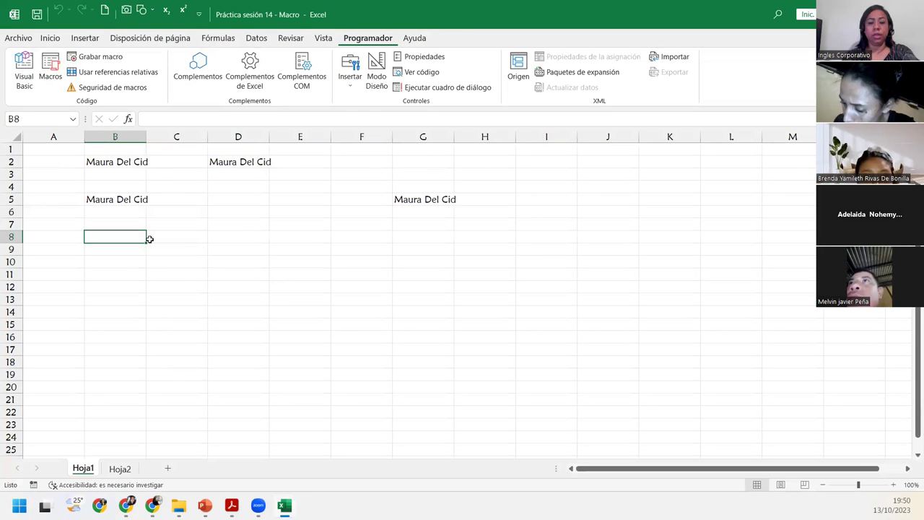
{"action": "key", "text": "ctrl+m"}
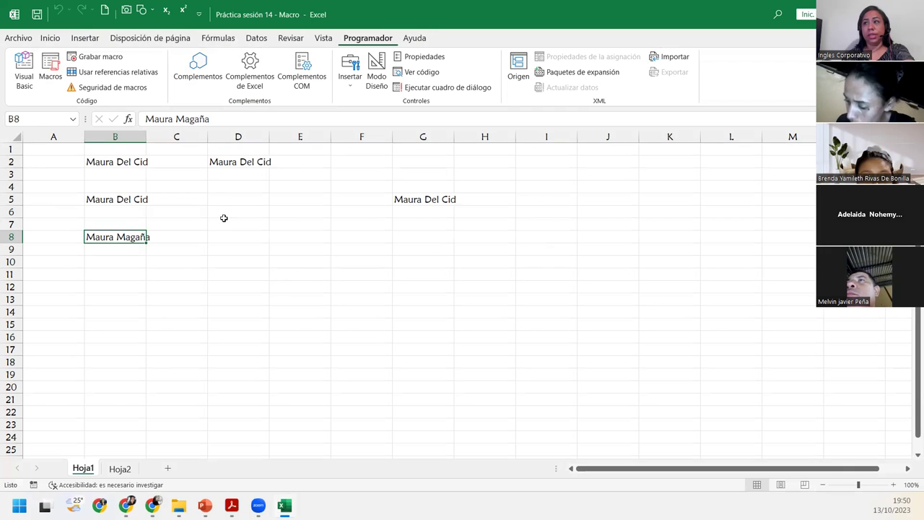
{"action": "left_click", "coordinate": [241, 200]}
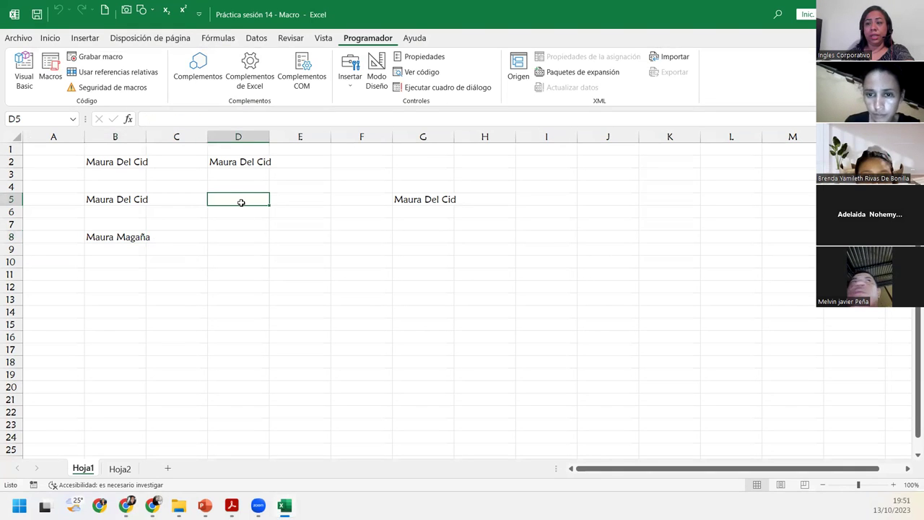
{"action": "key", "text": "ctrl+m"}
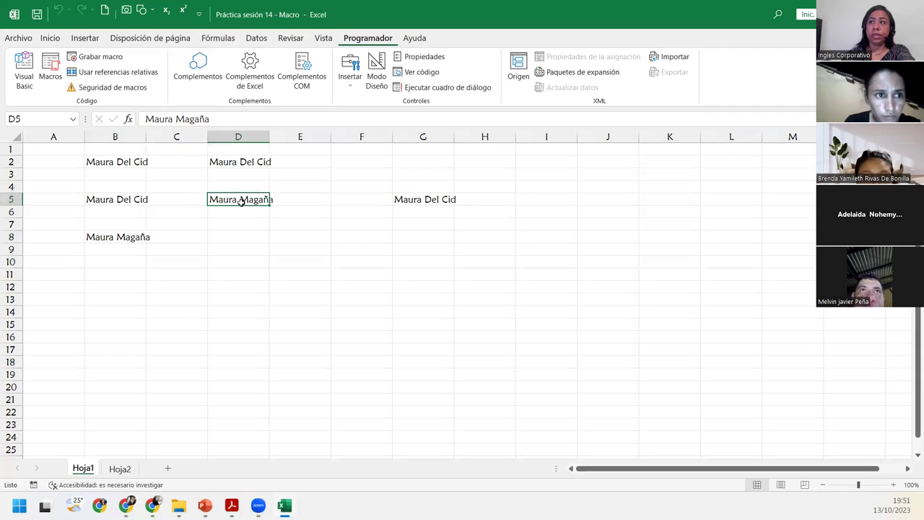
{"action": "key", "text": "Return"}
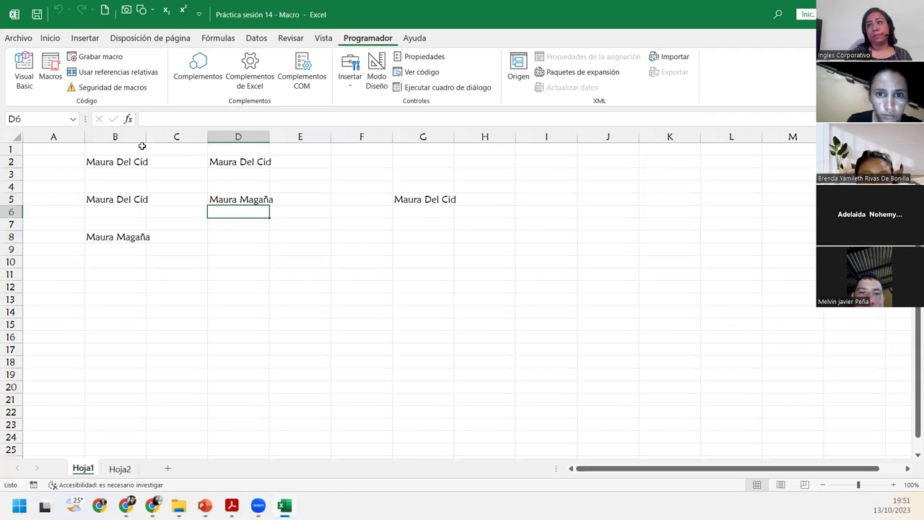
Widen columns B, D and G slightly, then run the macro in G8 with Ctrl+Shift+M
{"action": "left_click_drag", "start_coordinate": [146, 136], "coordinate": [152, 137]}
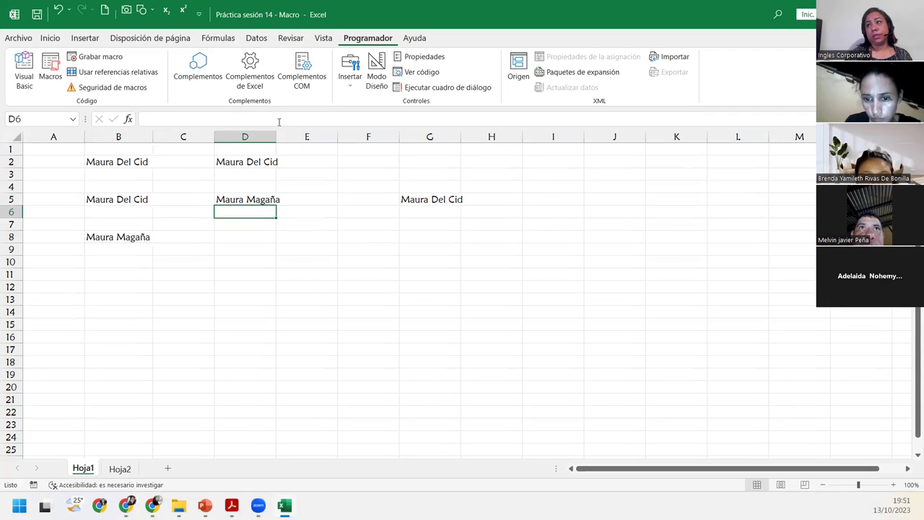
{"action": "left_click_drag", "start_coordinate": [272, 137], "coordinate": [278, 136]}
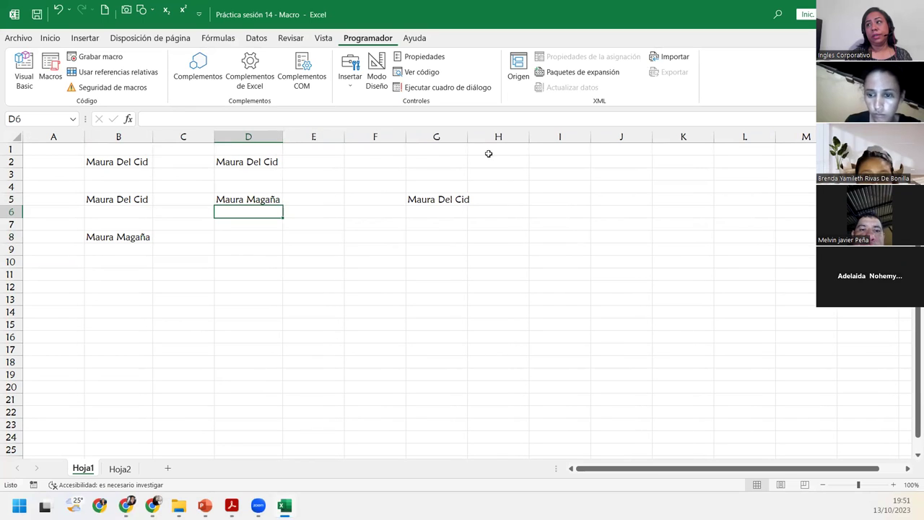
{"action": "left_click_drag", "start_coordinate": [467, 136], "coordinate": [472, 136]}
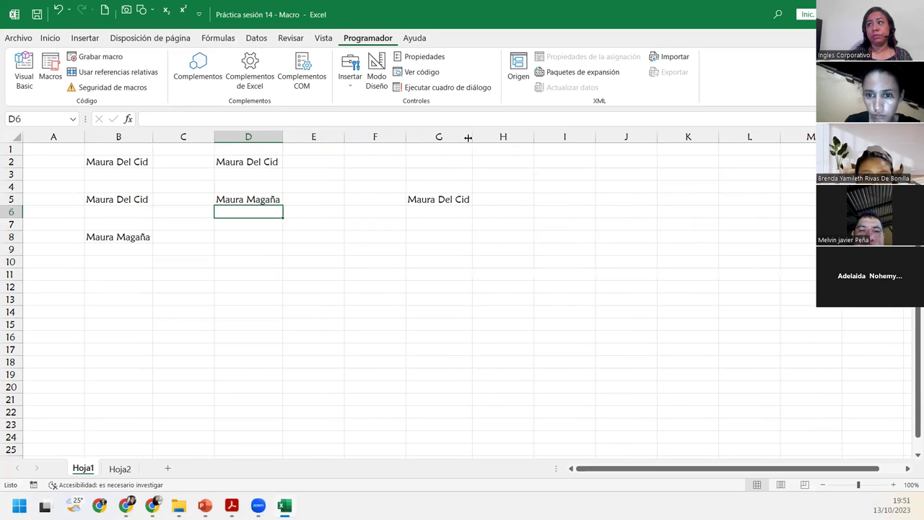
{"action": "left_click", "coordinate": [427, 237]}
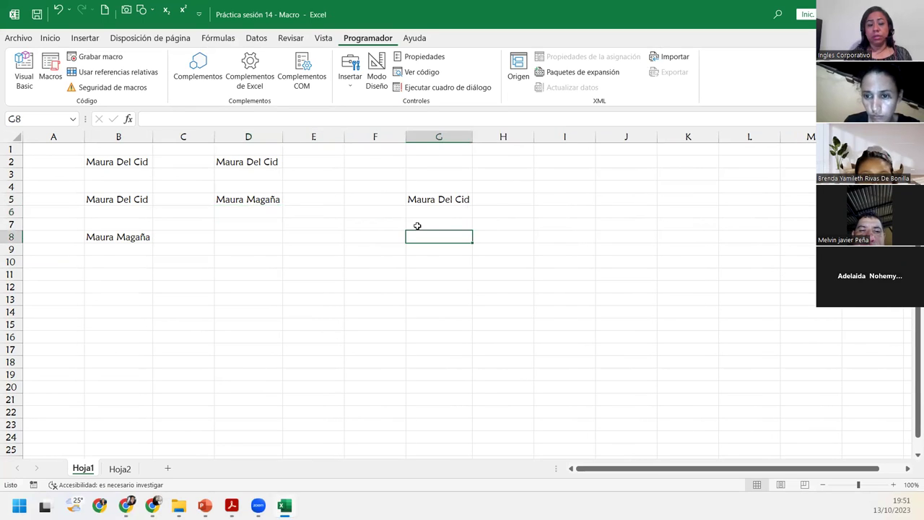
{"action": "key", "text": "ctrl+shift+m"}
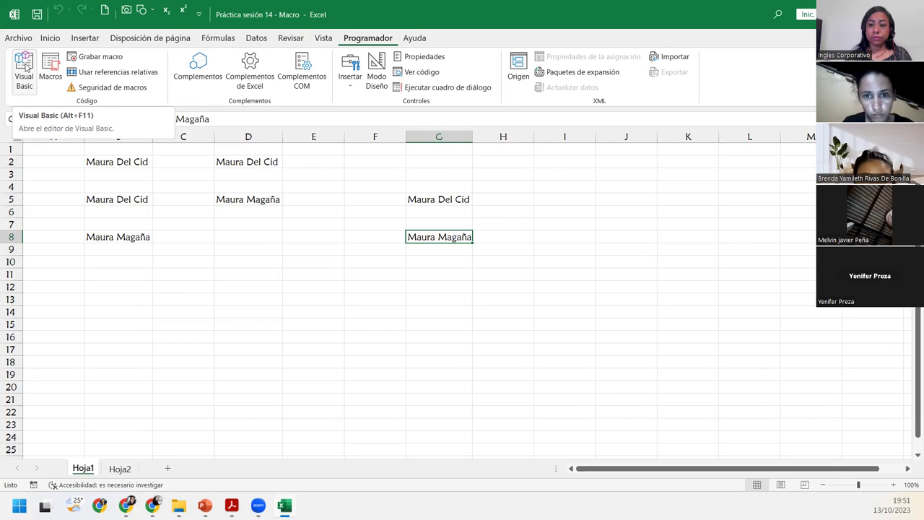
{"action": "left_click", "coordinate": [26, 68]}
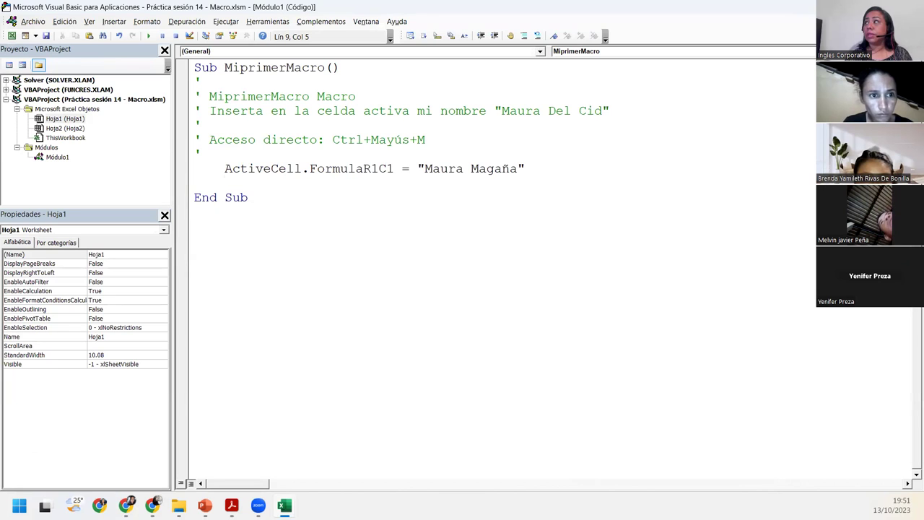
{"action": "double_click", "coordinate": [563, 7]}
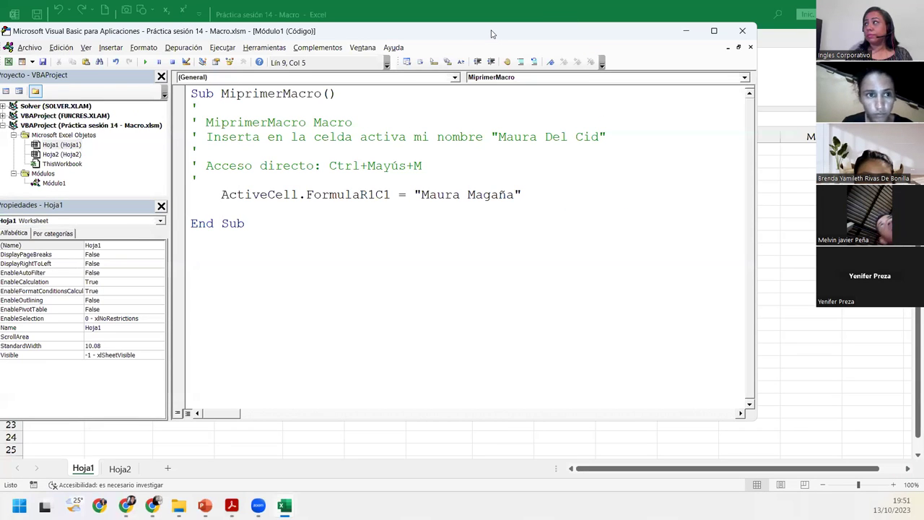
{"action": "left_click_drag", "start_coordinate": [491, 34], "coordinate": [640, 62]}
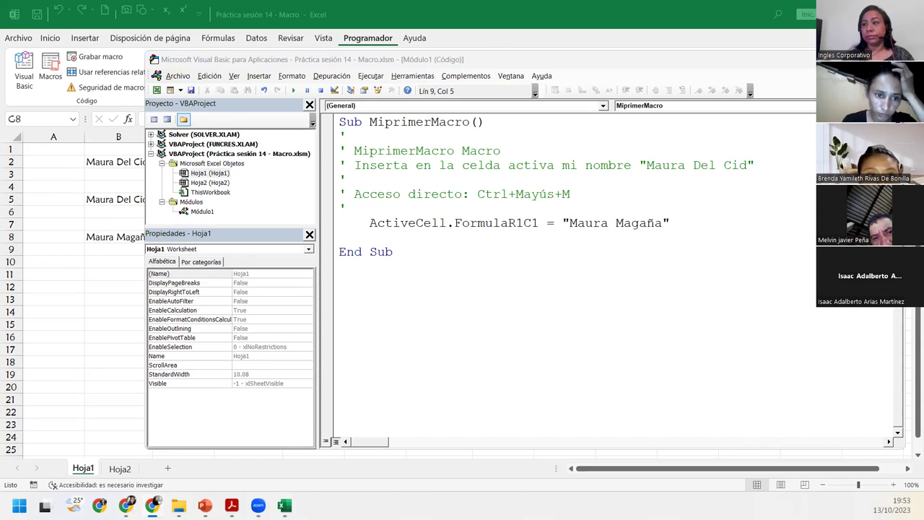
{"action": "left_click", "coordinate": [427, 255]}
{"action": "left_click", "coordinate": [388, 238]}
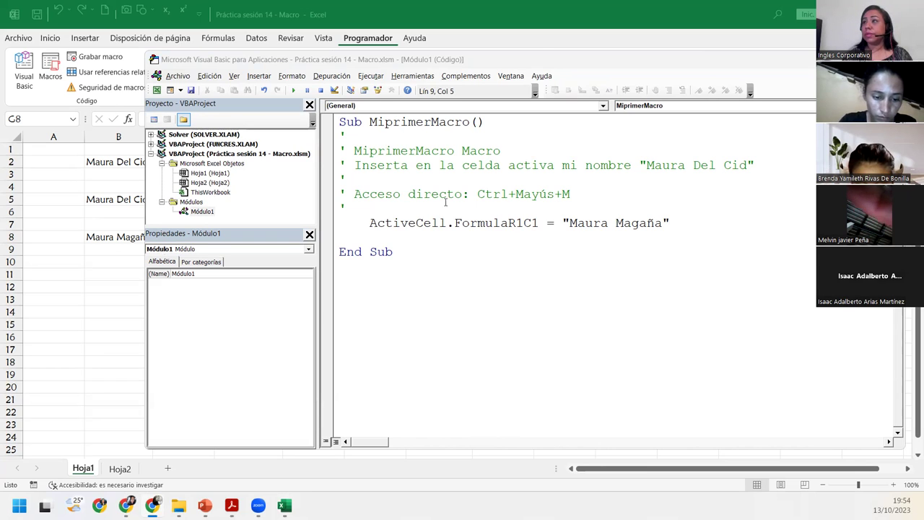
{"action": "left_click", "coordinate": [370, 237]}
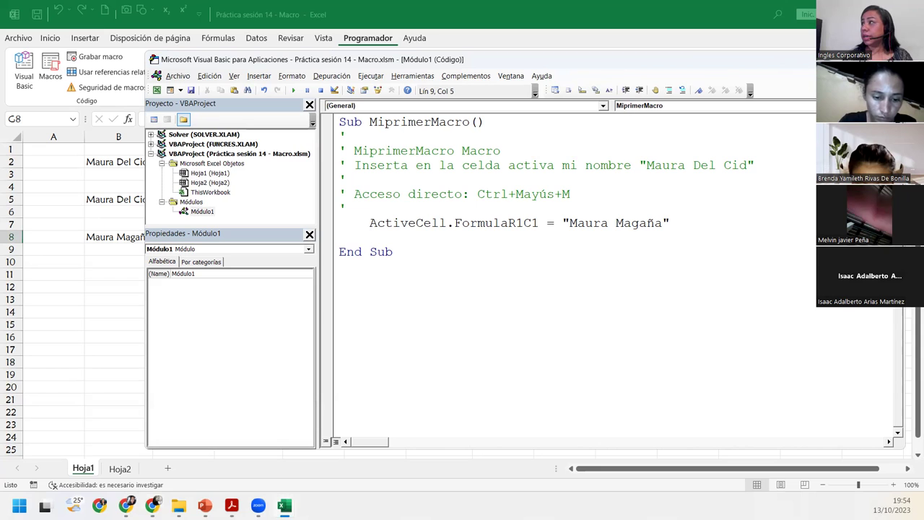
{"action": "key", "text": "alt+F11"}
Select cell D11, then cell B11, on Hoja1
{"action": "left_click", "coordinate": [277, 270]}
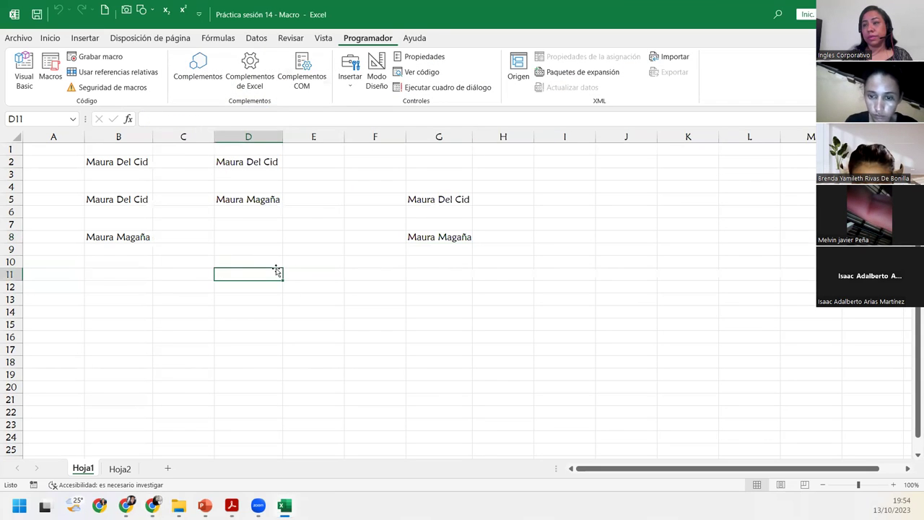
{"action": "left_click", "coordinate": [148, 274]}
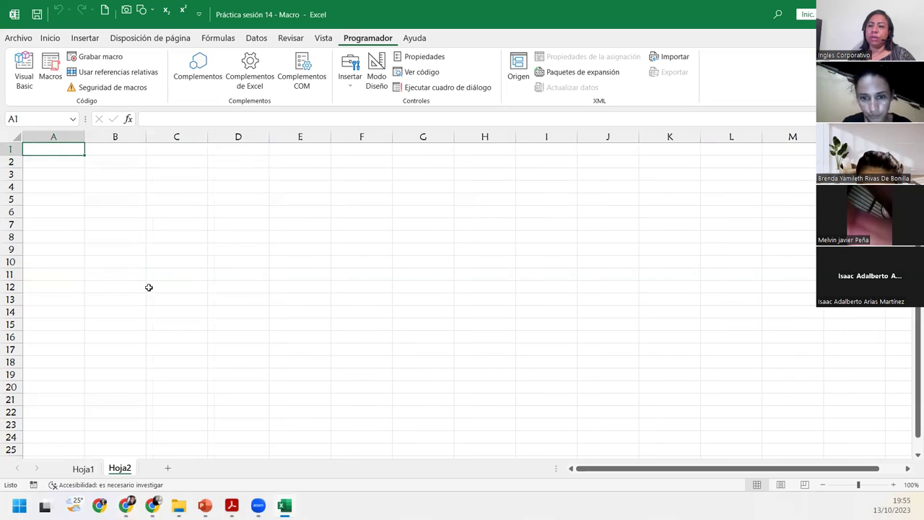
Select B2 on Hoja2 and start a new macro named N_Empresa with shortcut letter N
{"action": "left_click", "coordinate": [95, 166]}
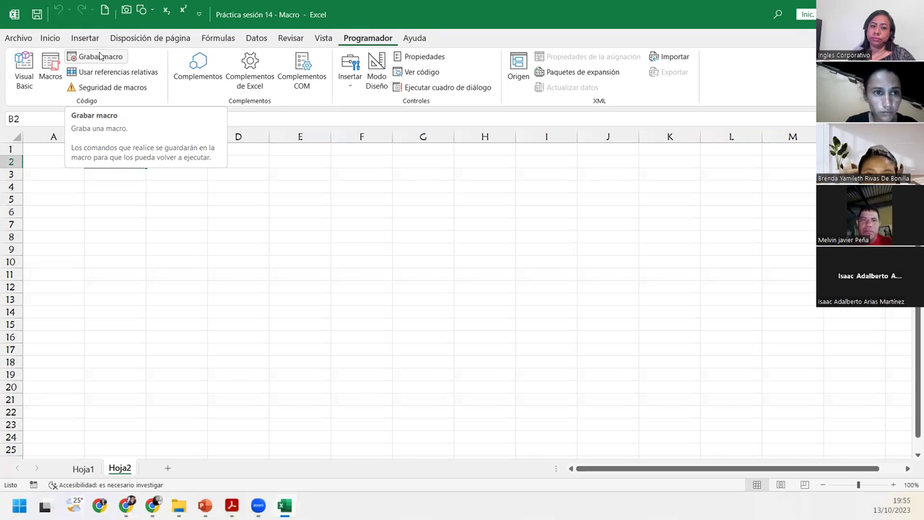
{"action": "left_click", "coordinate": [101, 57]}
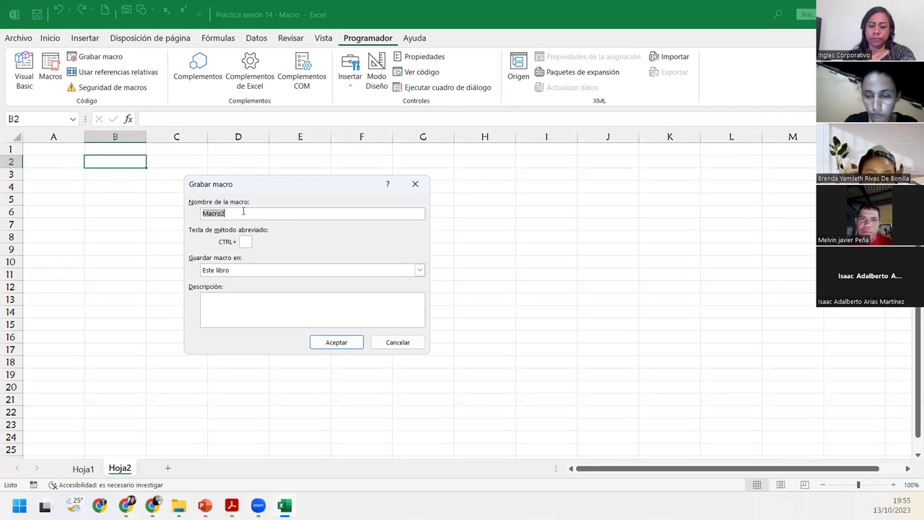
{"action": "type", "text": "Nombre"}
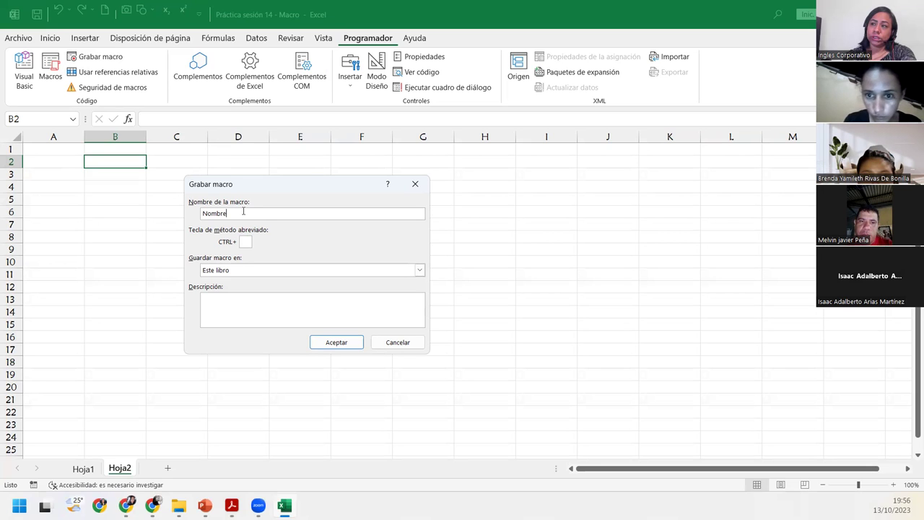
{"action": "key", "text": "BackSpace"}
{"action": "key", "text": "BackSpace"}
{"action": "key", "text": "BackSpace"}
{"action": "key", "text": "BackSpace"}
{"action": "key", "text": "BackSpace"}
{"action": "type", "text": "_Empresa"}
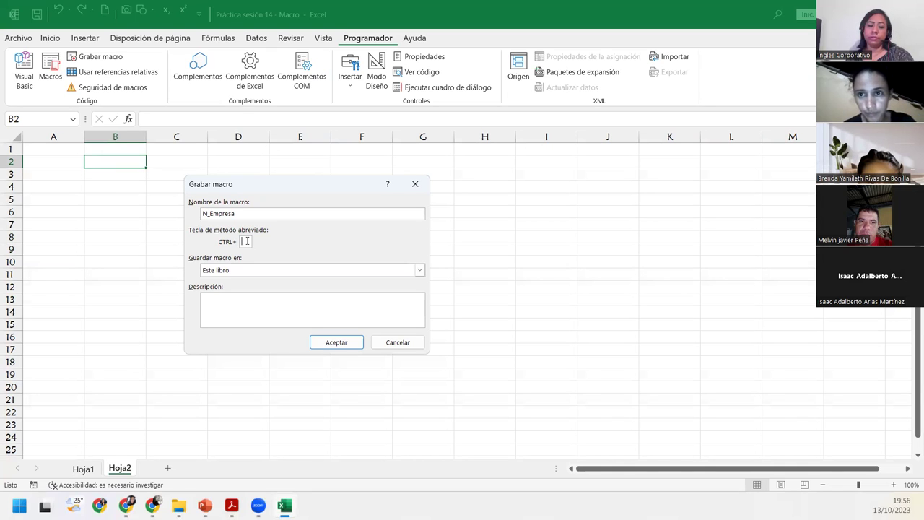
{"action": "type", "text": "N"}
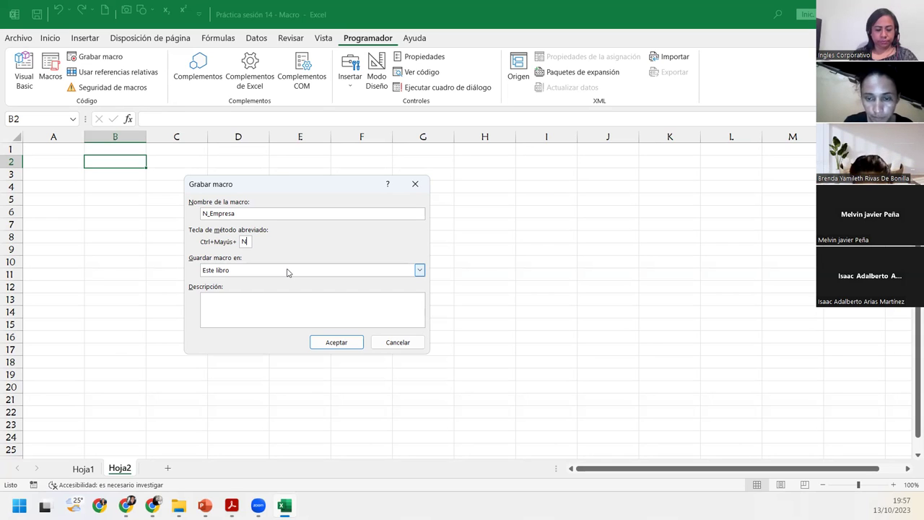
Describe the macro as 'Agrega el nombre de la empresa a la celda activa' and begin recording
{"action": "left_click", "coordinate": [249, 305]}
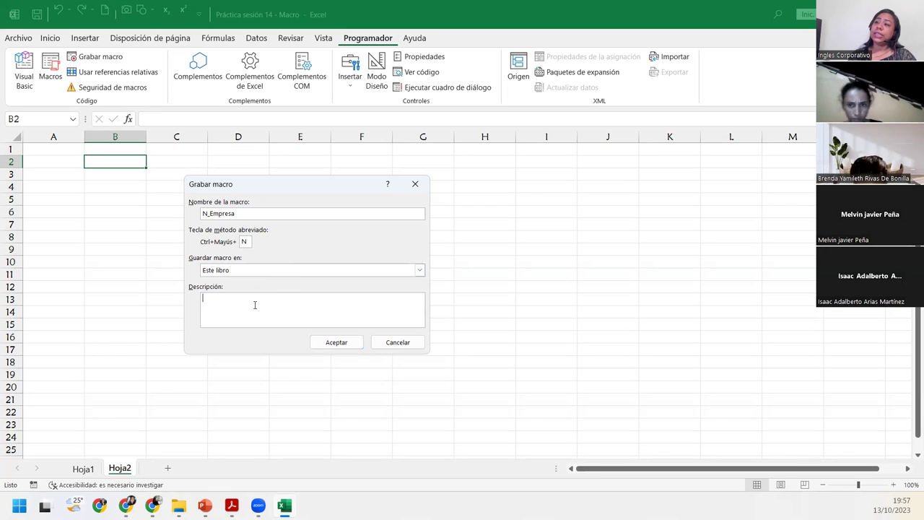
{"action": "type", "text": "Agrega el nombre de la empresa a la"}
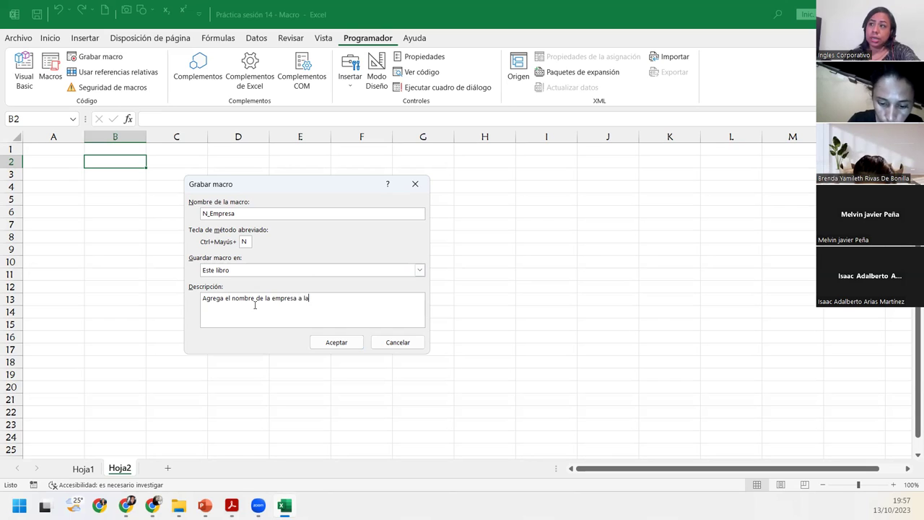
{"action": "type", "text": " celda activa"}
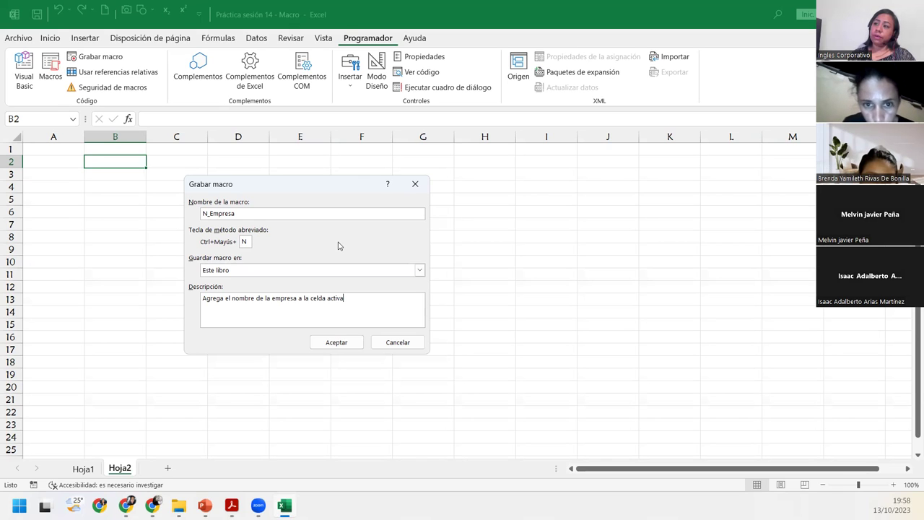
{"action": "left_click", "coordinate": [336, 343]}
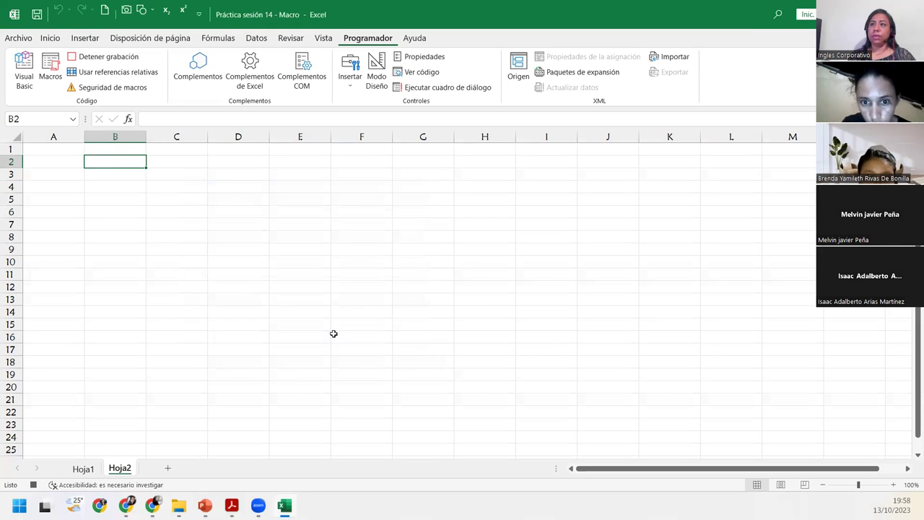
Enter 'Ingles Corporativo' in B2 and stop the macro recording
{"action": "type", "text": "Ingles Corporativo"}
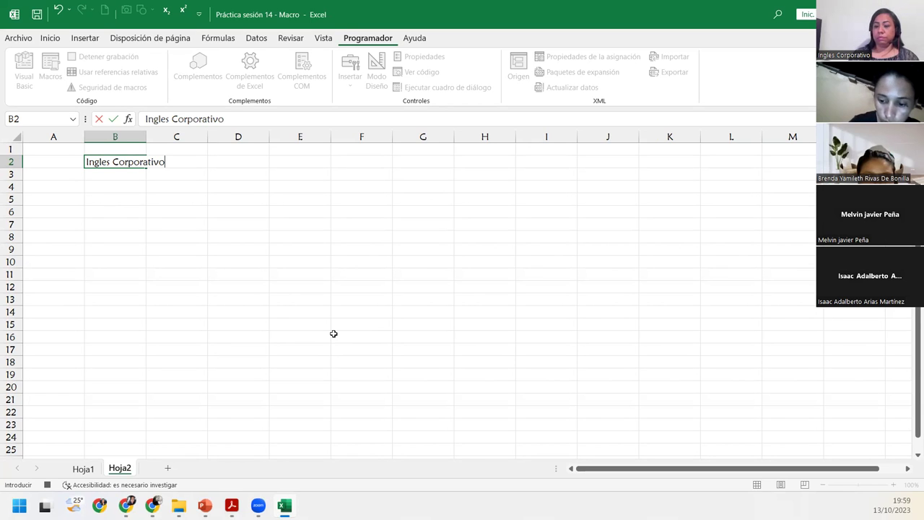
{"action": "key", "text": "Return"}
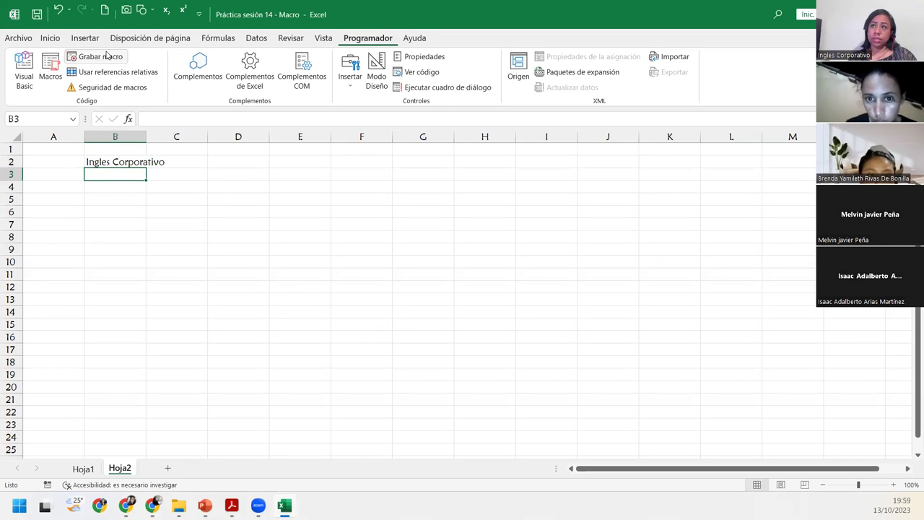
{"action": "left_click", "coordinate": [109, 57]}
Run N_Empresa in D10 and B16 to add 'Ingles Corporativo', then open the Macro list
{"action": "left_click", "coordinate": [244, 261]}
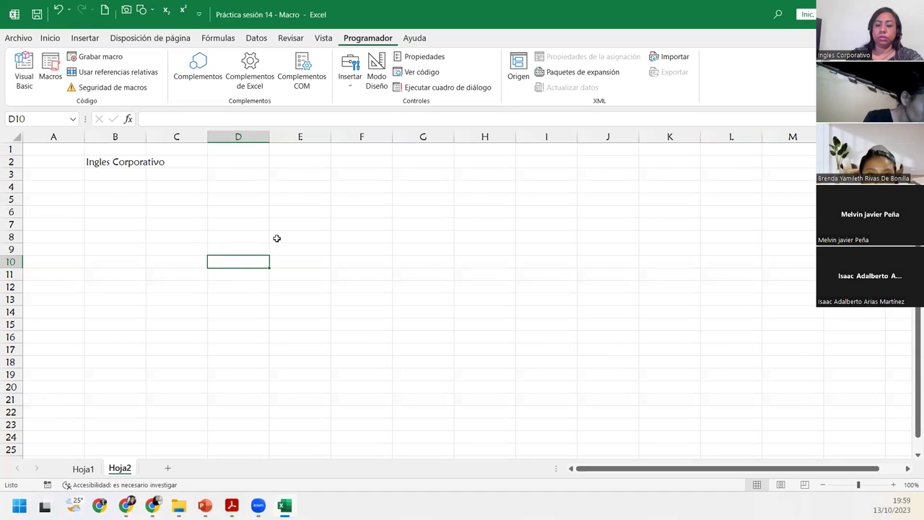
{"action": "key", "text": "ctrl+shift+i"}
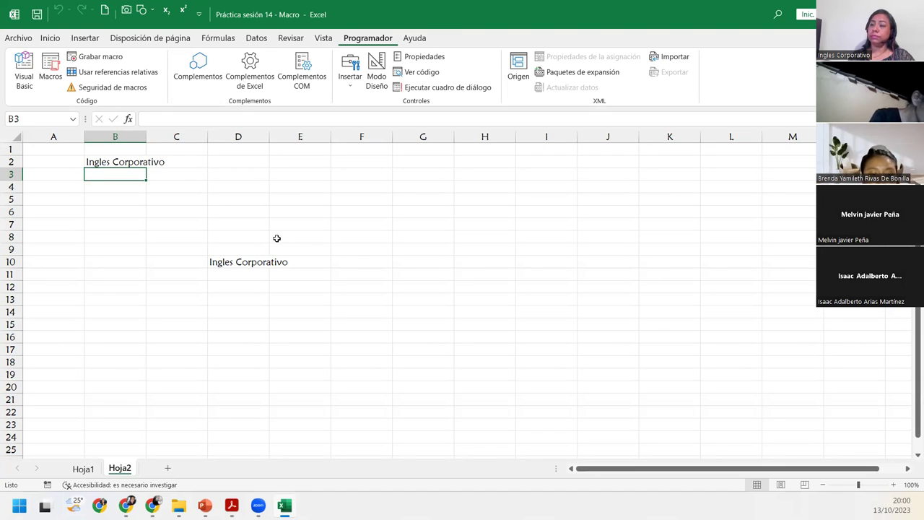
{"action": "left_click", "coordinate": [107, 197]}
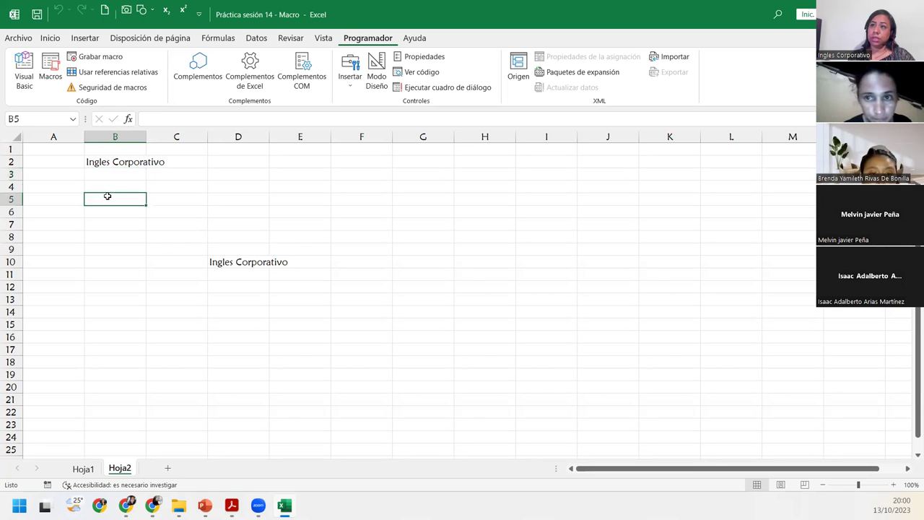
{"action": "left_click", "coordinate": [277, 196]}
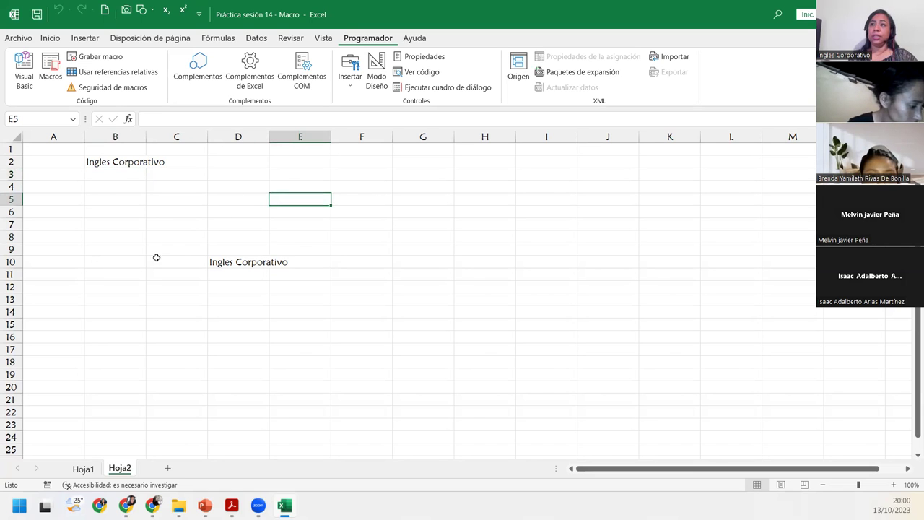
{"action": "left_click", "coordinate": [92, 334]}
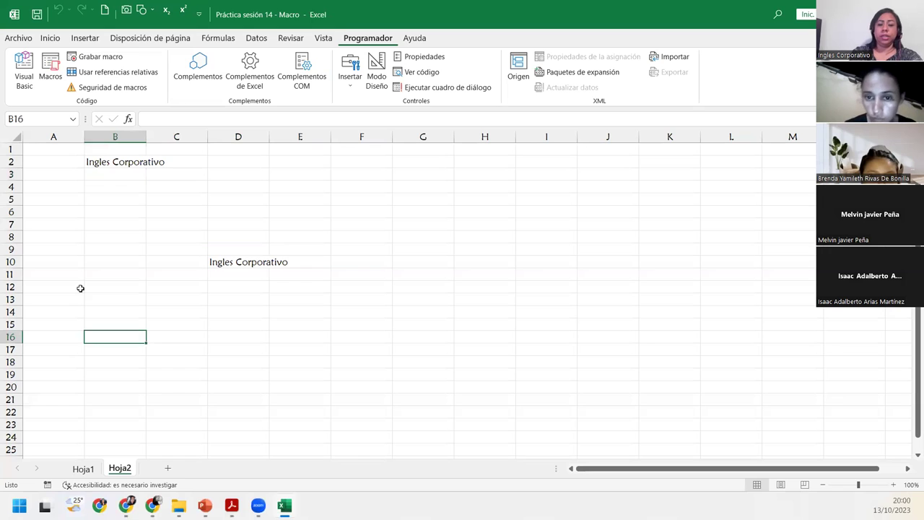
{"action": "key", "text": "ctrl+shift+i"}
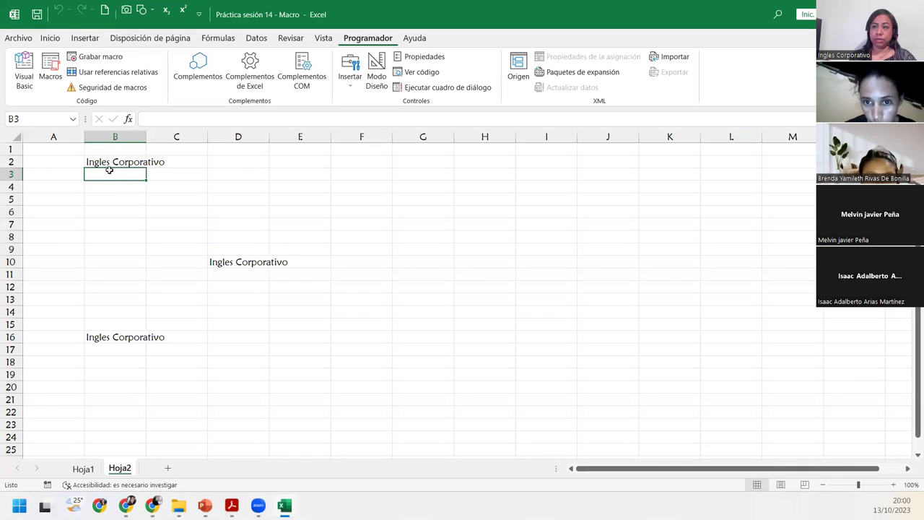
{"action": "left_click", "coordinate": [110, 219]}
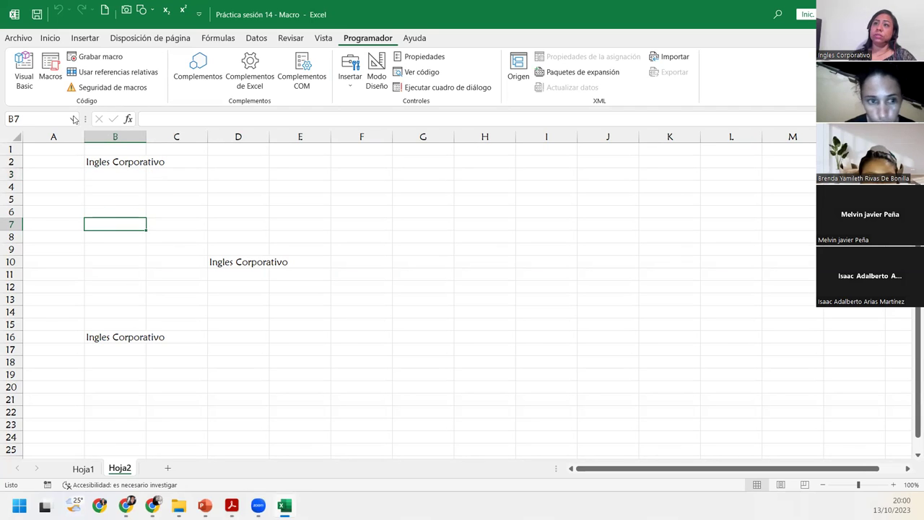
{"action": "left_click", "coordinate": [50, 68]}
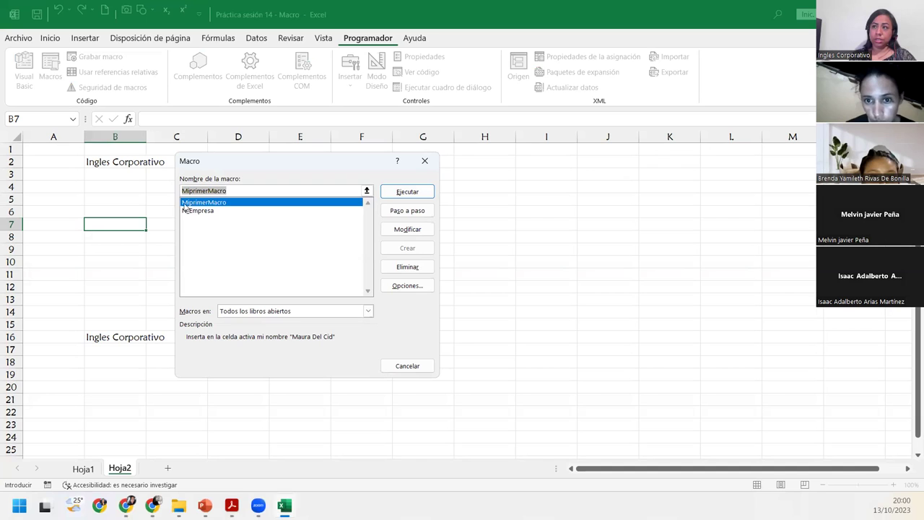
Delete the Range("B3").Select line from N_Empresa's VBA code and return to the sheet
{"action": "left_click", "coordinate": [202, 210]}
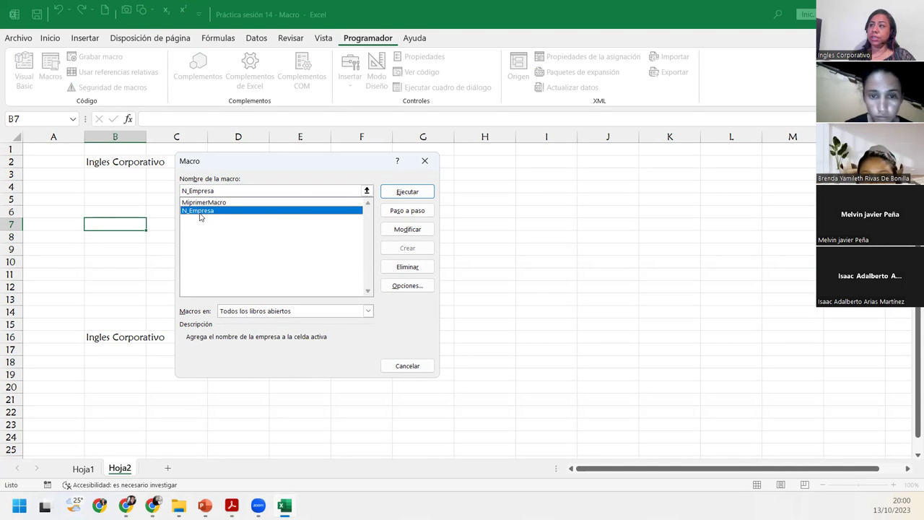
{"action": "left_click", "coordinate": [399, 229]}
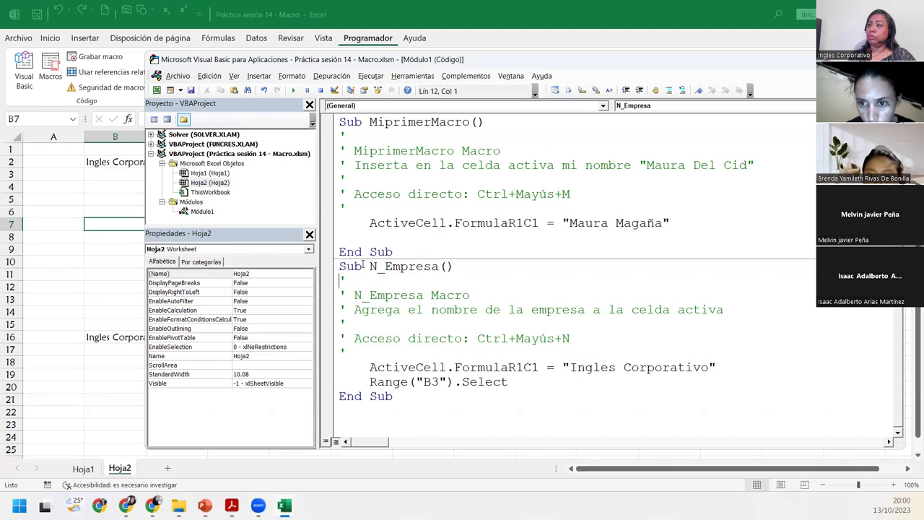
{"action": "left_click", "coordinate": [370, 381]}
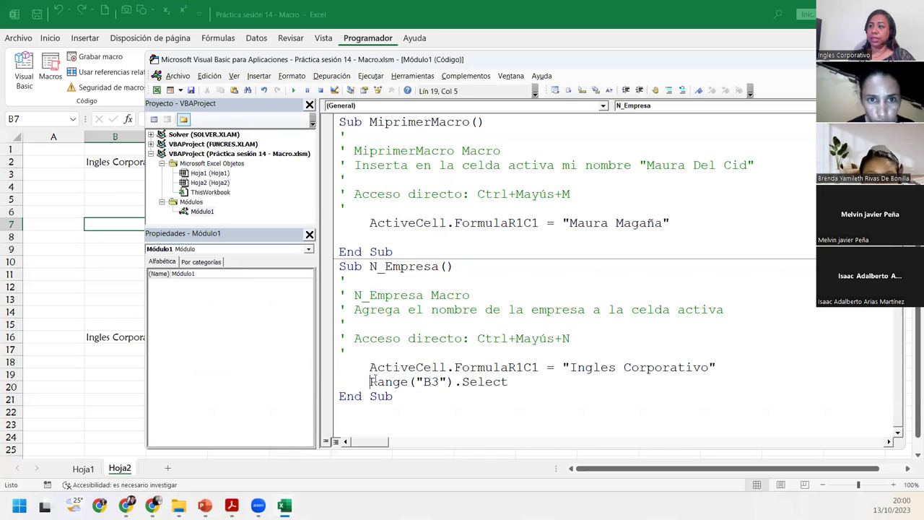
{"action": "left_click_drag", "start_coordinate": [370, 382], "coordinate": [507, 382]}
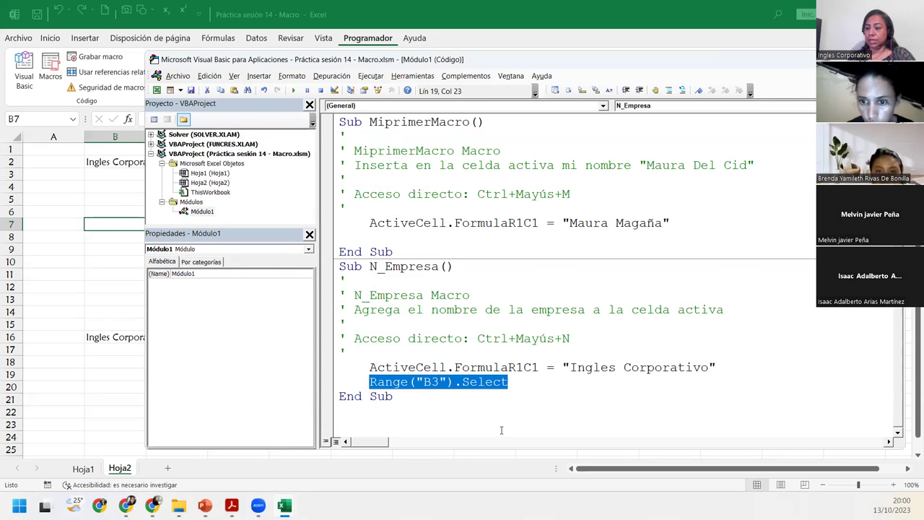
{"action": "key", "text": "Delete"}
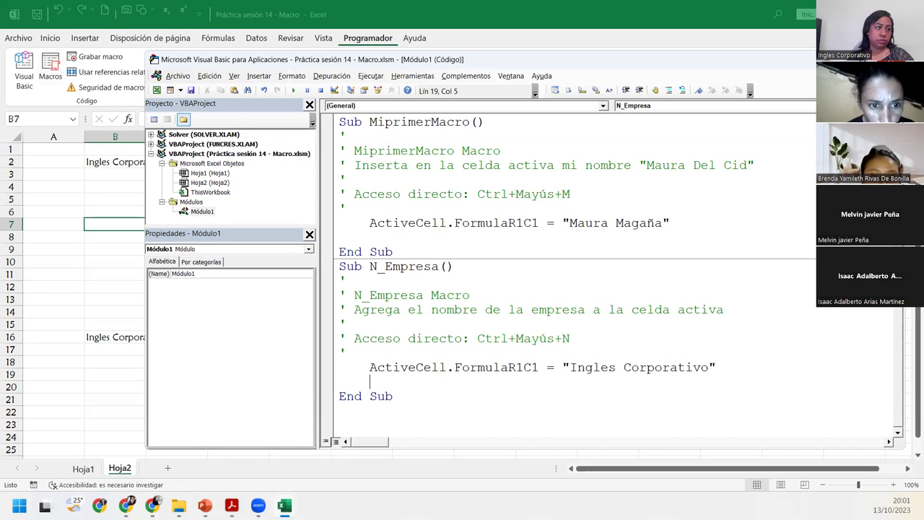
{"action": "key", "text": "alt+q"}
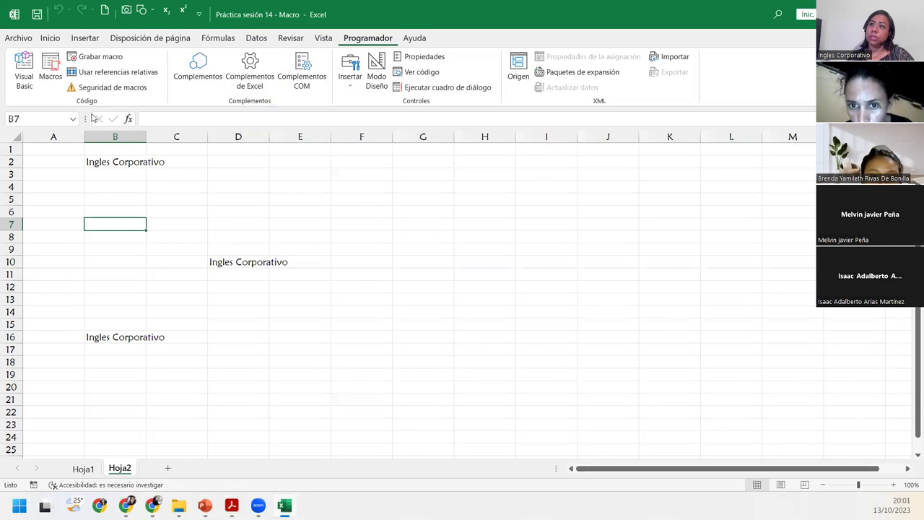
Run N_Empresa in F2, save the workbook, and advance the slides to the closing slide
{"action": "left_click", "coordinate": [373, 164]}
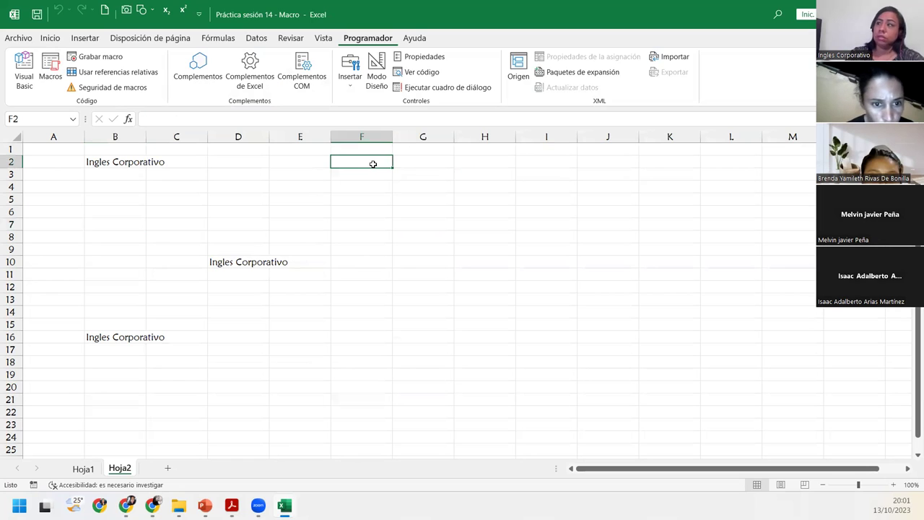
{"action": "key", "text": "ctrl+shift+i"}
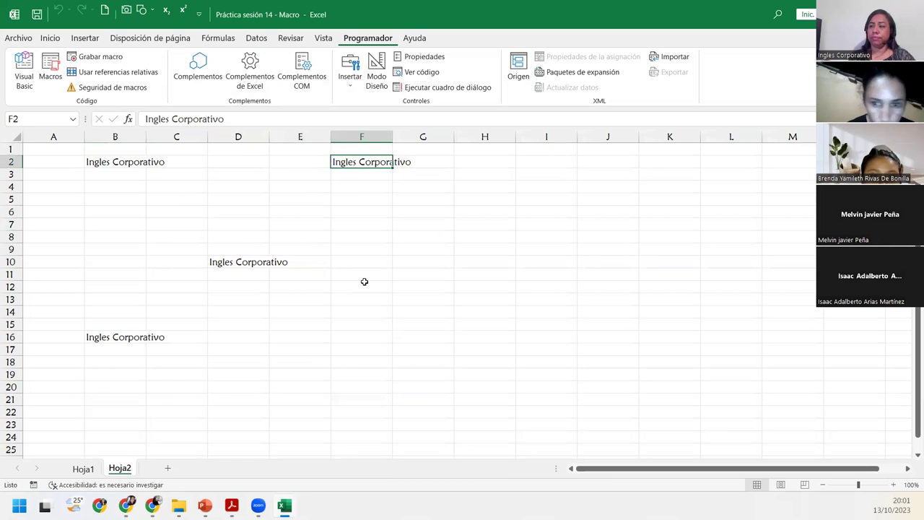
{"action": "left_click", "coordinate": [364, 282]}
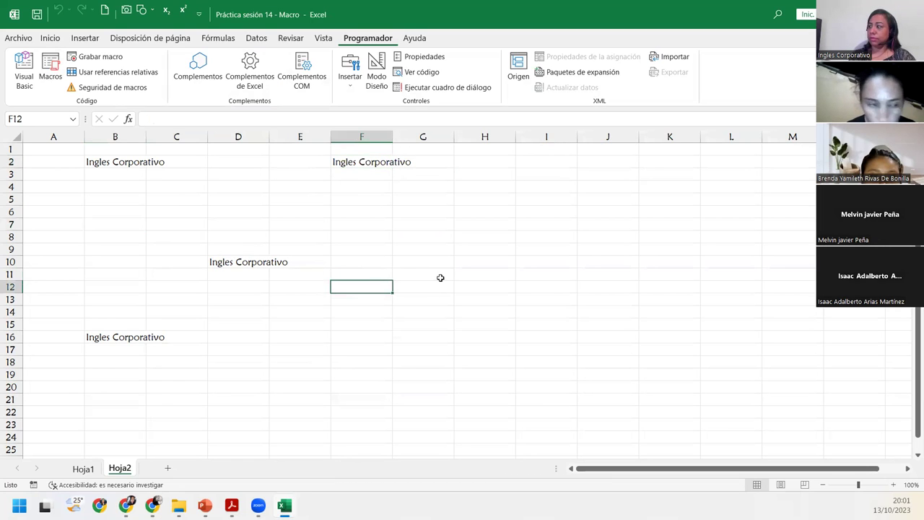
{"action": "left_click", "coordinate": [37, 14]}
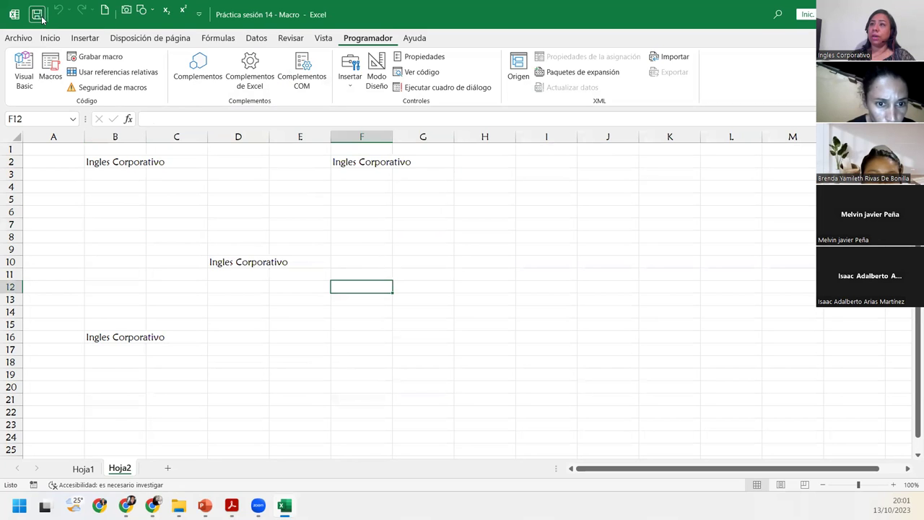
{"action": "key", "text": "alt+Tab"}
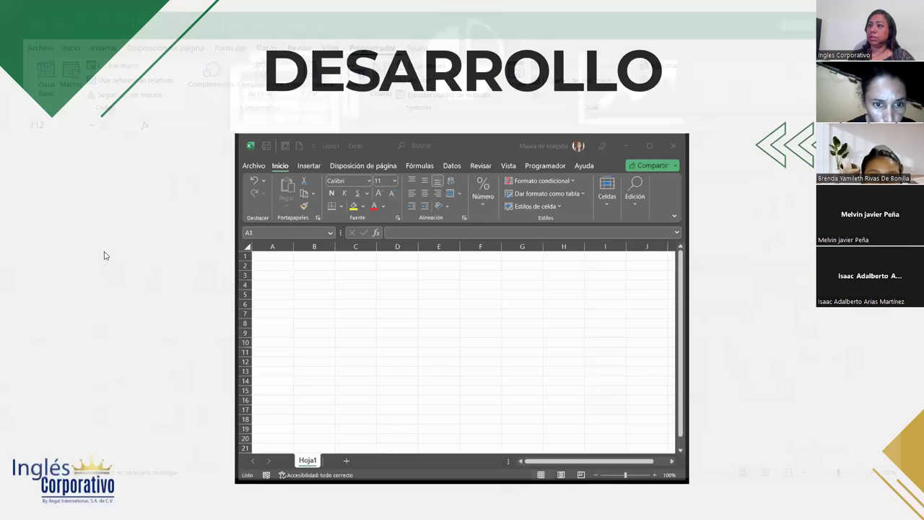
{"action": "left_click", "coordinate": [708, 231]}
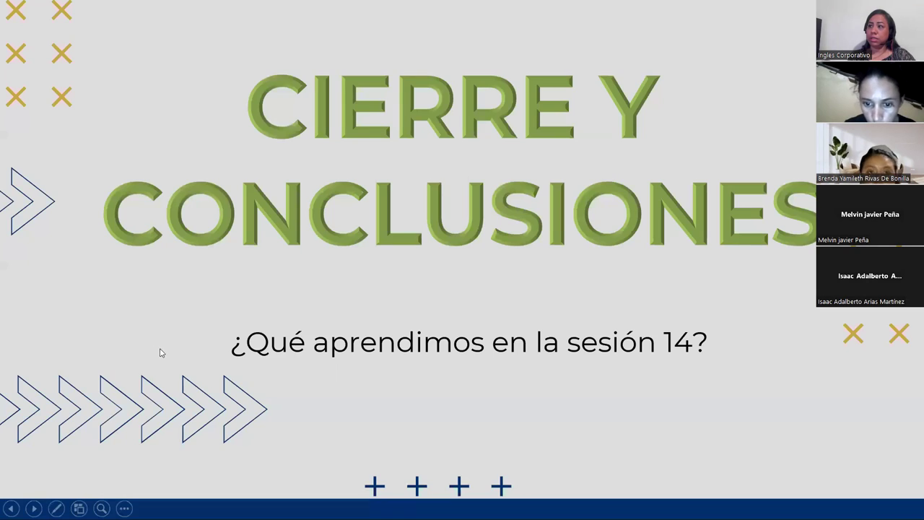